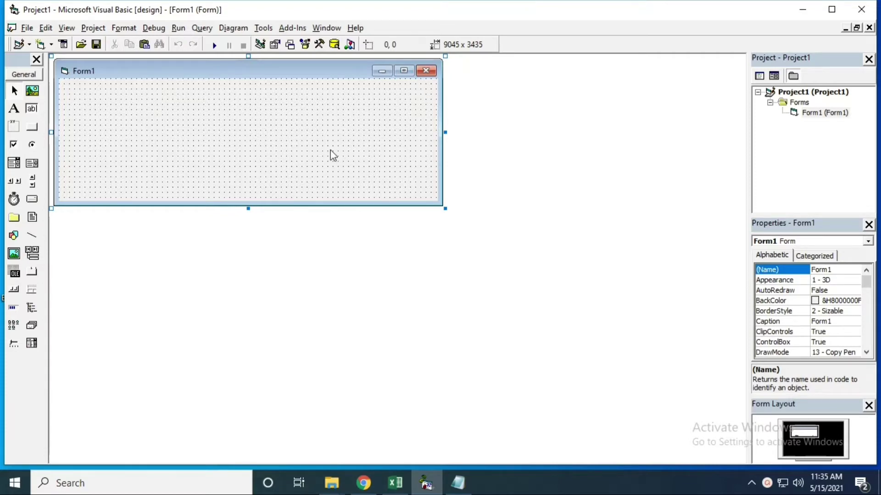
Rename the form from Form1 to Progress after clearing an illegal-name error
{"action": "left_click", "coordinate": [823, 269]}
{"action": "double_click", "coordinate": [840, 270]}
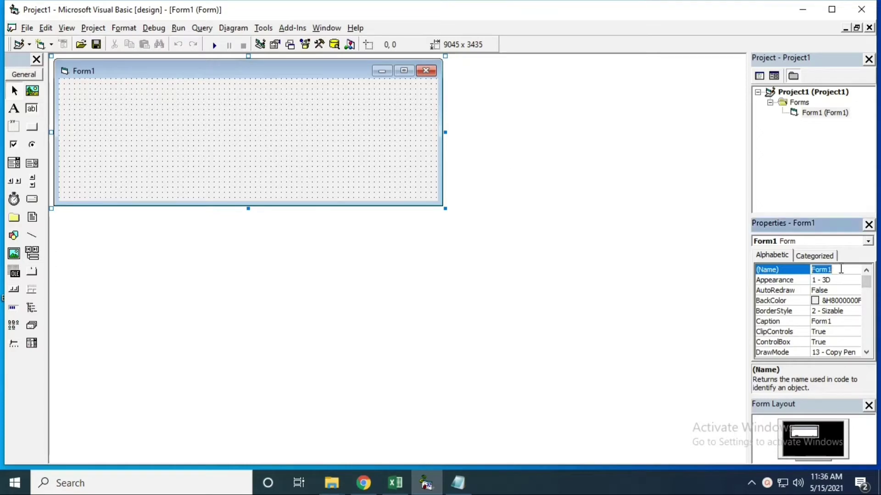
{"action": "type", "text": "Progress Bar"}
{"action": "left_click", "coordinate": [337, 144]}
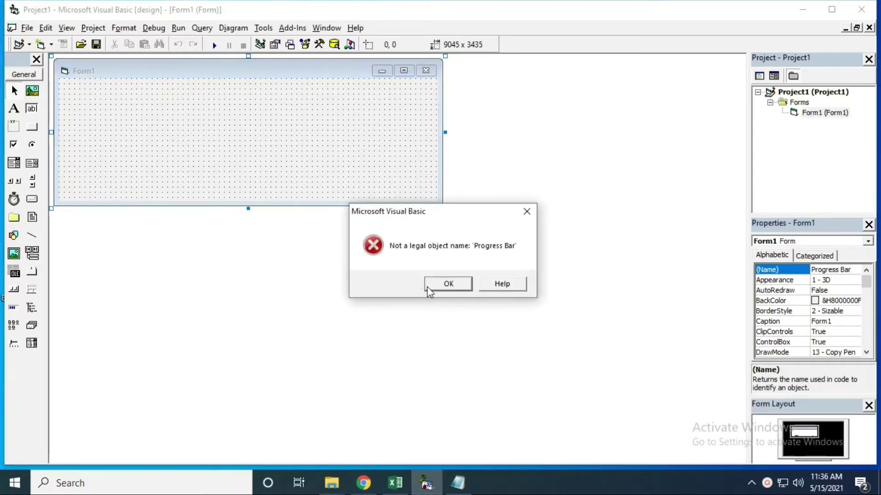
{"action": "left_click", "coordinate": [449, 283]}
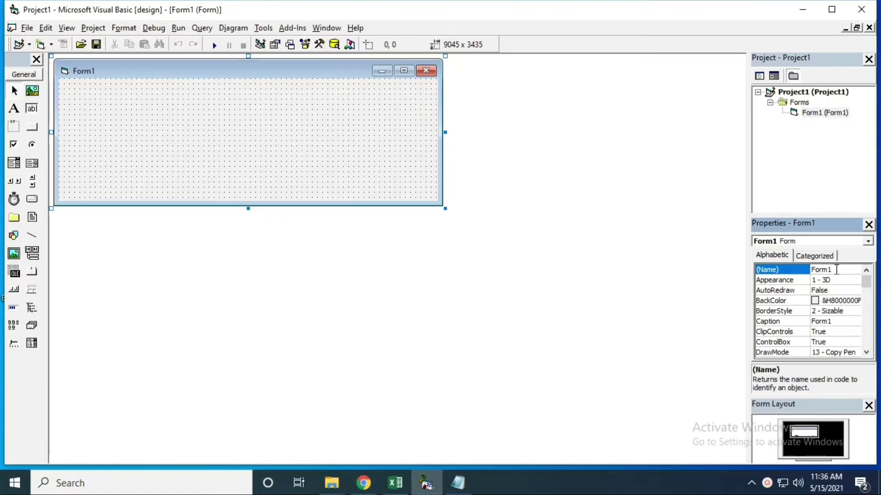
{"action": "double_click", "coordinate": [822, 270]}
{"action": "type", "text": "Progress"}
{"action": "key", "text": "Return"}
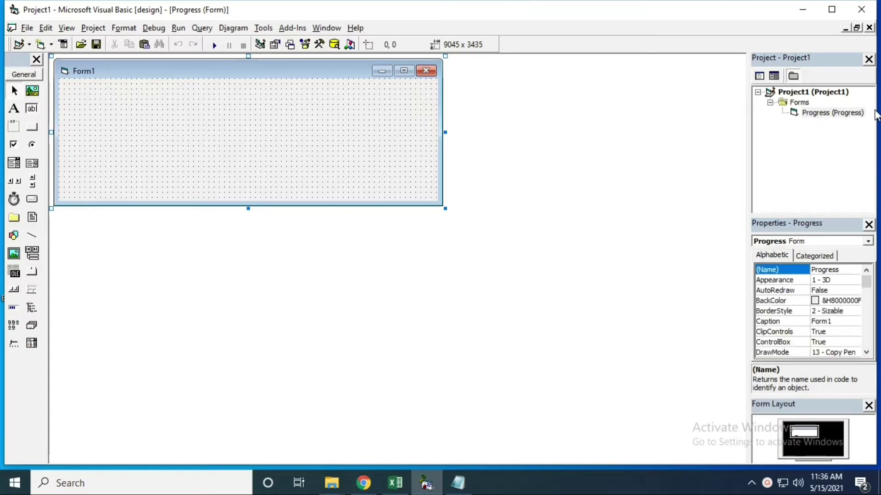
Set the form's Caption to 'Progress Bar'
{"action": "left_click", "coordinate": [841, 113]}
{"action": "left_click", "coordinate": [328, 74]}
{"action": "left_click", "coordinate": [781, 321]}
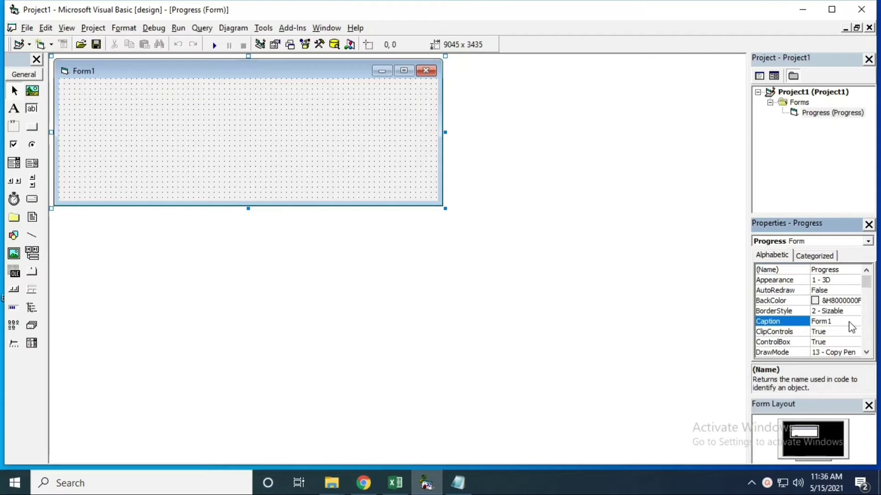
{"action": "double_click", "coordinate": [826, 321]}
{"action": "type", "text": "Progress Bar"}
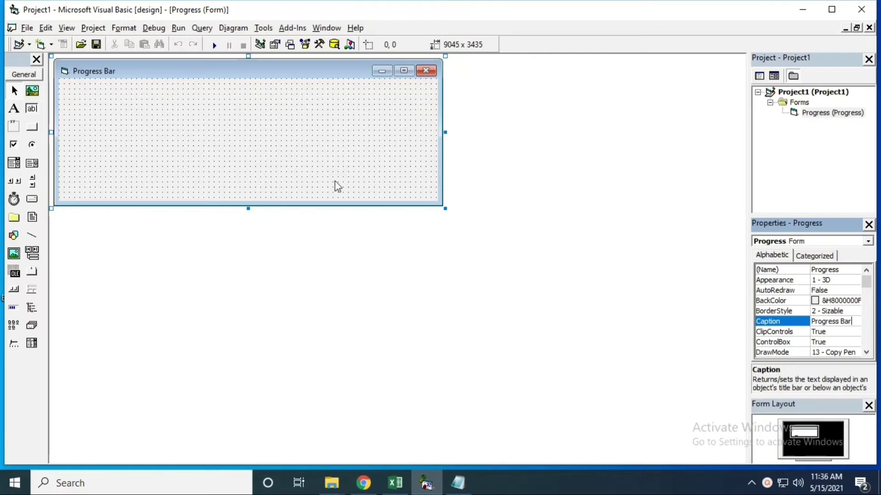
{"action": "left_click", "coordinate": [339, 181]}
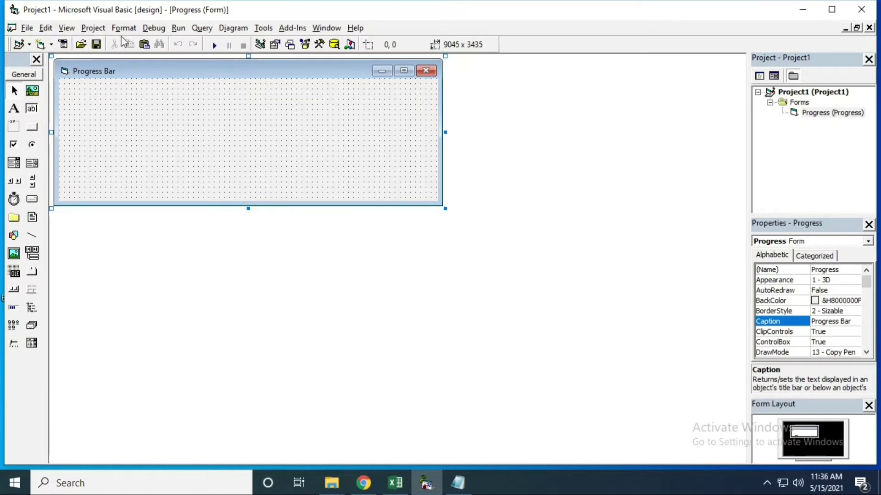
Enable Microsoft Windows Common Controls 6.0 (SP6) under Project > Components and apply
{"action": "left_click", "coordinate": [92, 27]}
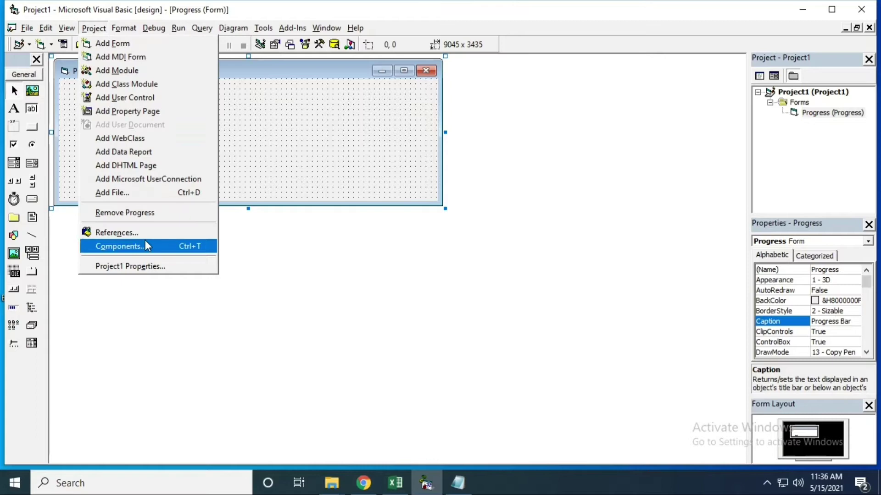
{"action": "left_click", "coordinate": [121, 246]}
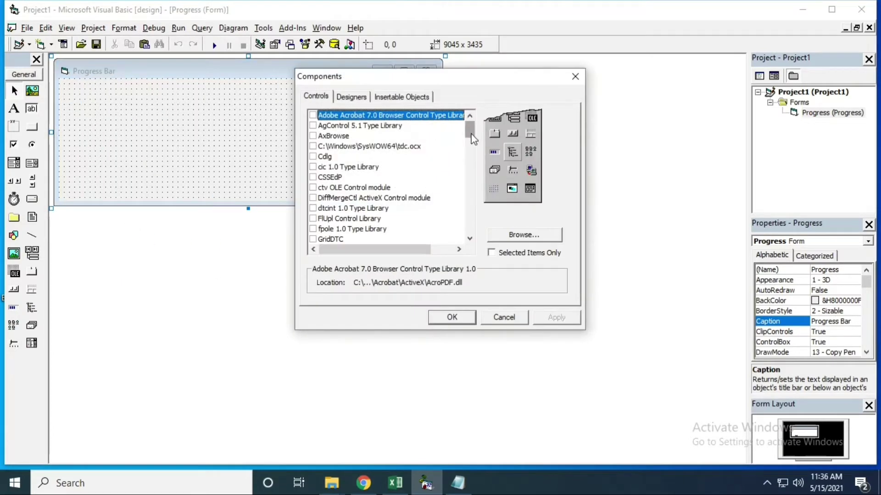
{"action": "left_click_drag", "start_coordinate": [470, 127], "coordinate": [476, 196]}
{"action": "scroll", "coordinate": [476, 196], "scroll_direction": "down", "scroll_amount": 4}
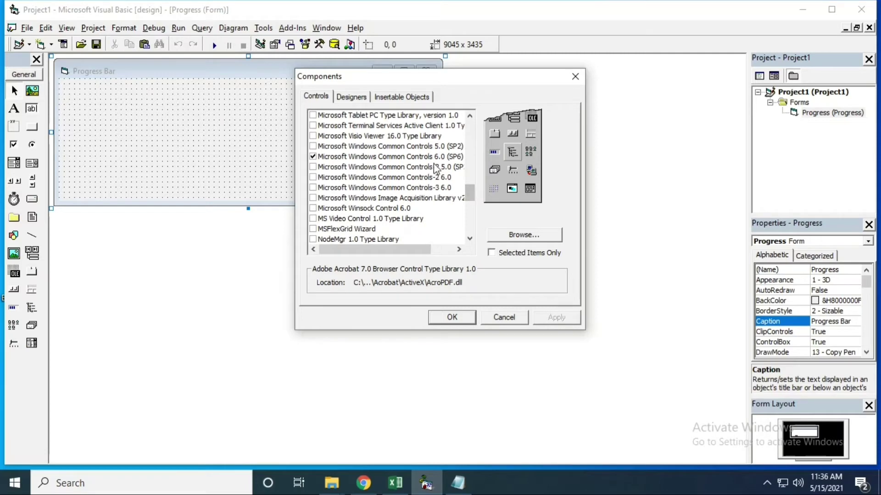
{"action": "left_click", "coordinate": [313, 157]}
{"action": "left_click", "coordinate": [557, 317]}
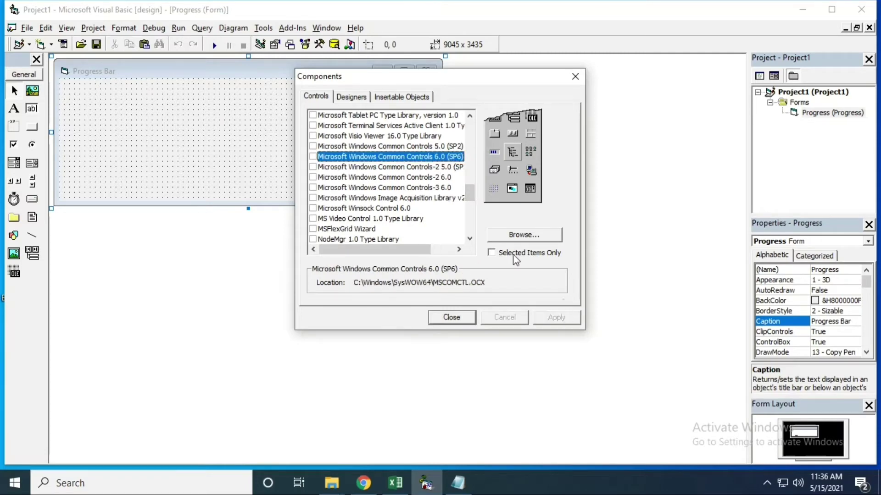
{"action": "left_click", "coordinate": [313, 157]}
{"action": "left_click", "coordinate": [556, 317]}
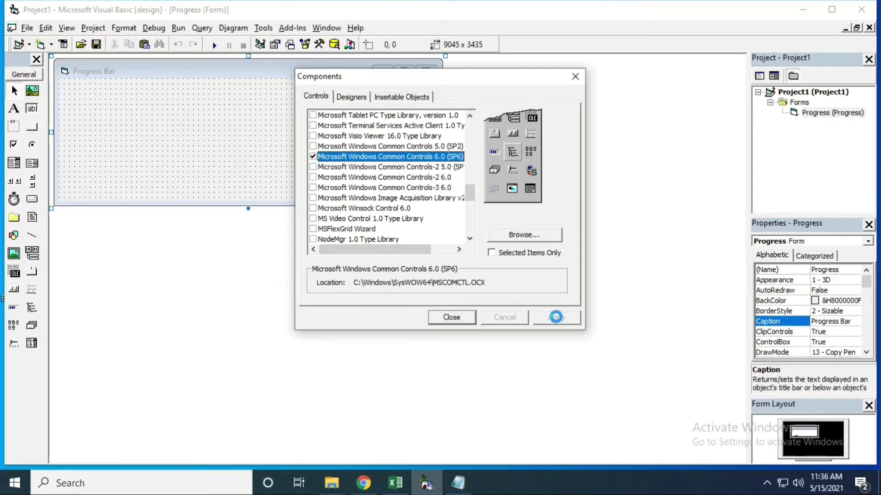
{"action": "left_click", "coordinate": [452, 317]}
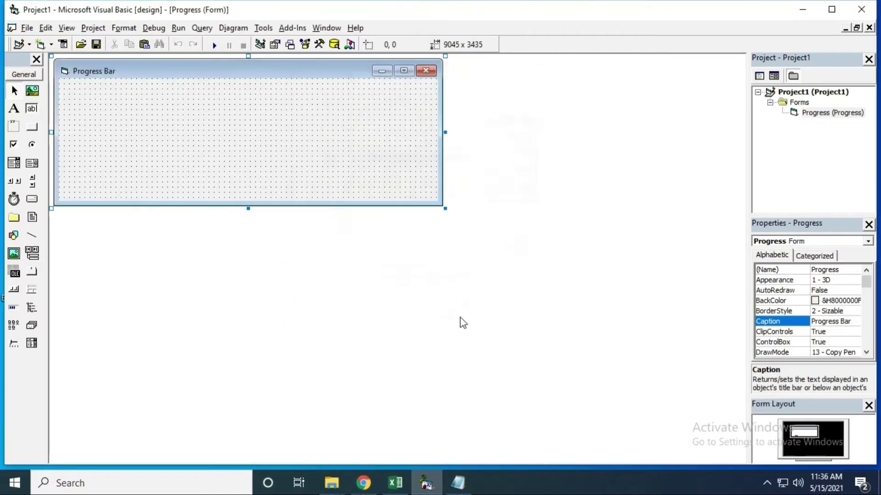
Draw a wide ProgressBar across the form's middle and nudge it one grid unit right
{"action": "left_click", "coordinate": [13, 308]}
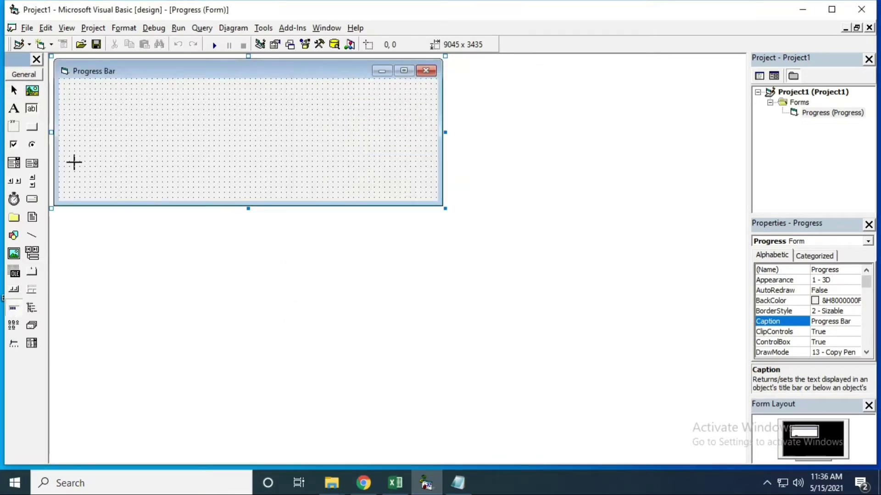
{"action": "left_click_drag", "start_coordinate": [75, 136], "coordinate": [394, 155]}
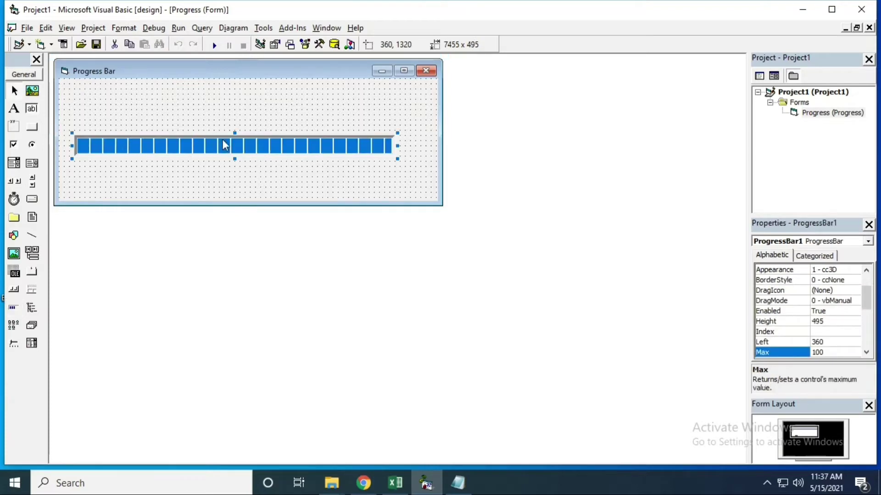
{"action": "key", "text": "ctrl+Right"}
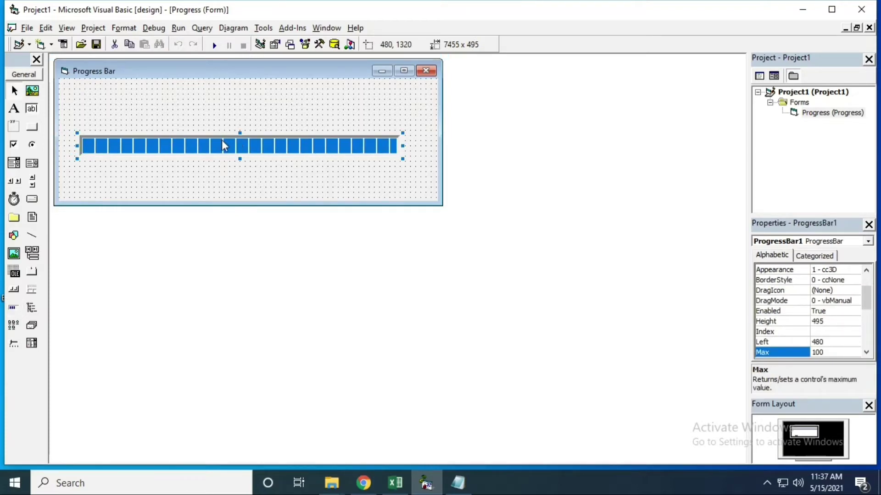
{"action": "left_click", "coordinate": [15, 124]}
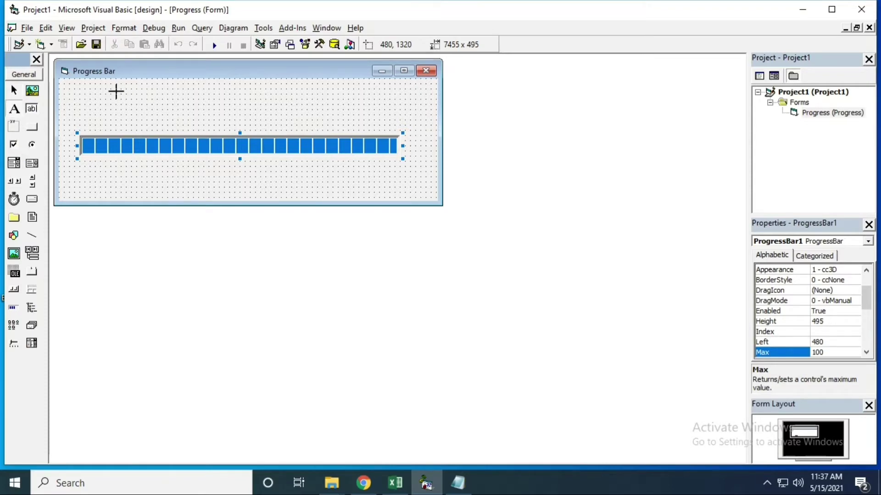
Draw a label above the progress bar and caption it 'Progress Bar'
{"action": "left_click_drag", "start_coordinate": [121, 91], "coordinate": [362, 123]}
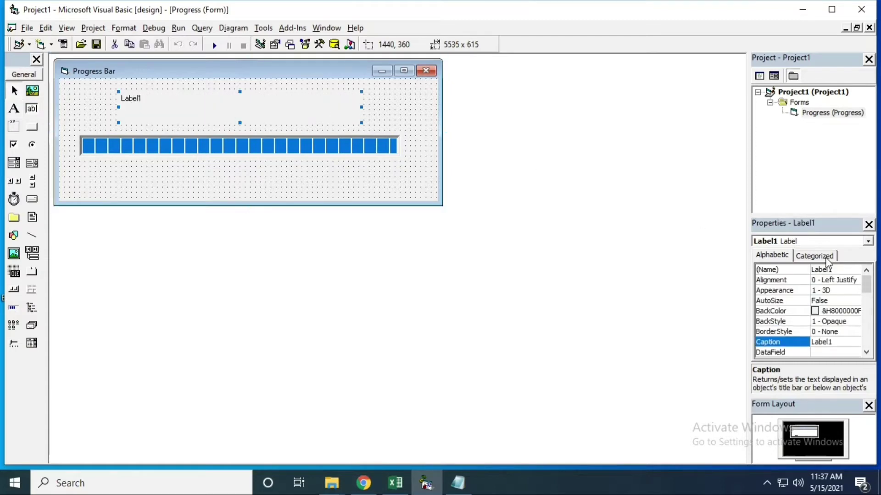
{"action": "double_click", "coordinate": [823, 342]}
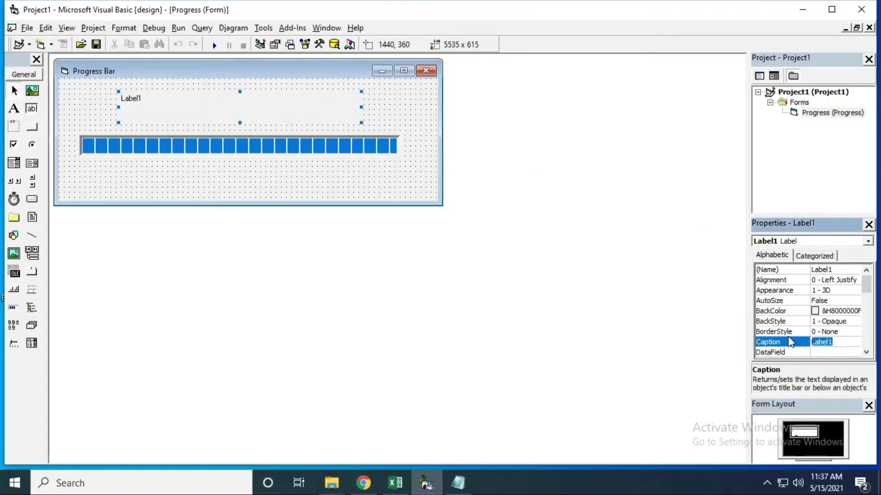
{"action": "type", "text": "Pro"}
{"action": "type", "text": "gress"}
{"action": "type", "text": " Bar"}
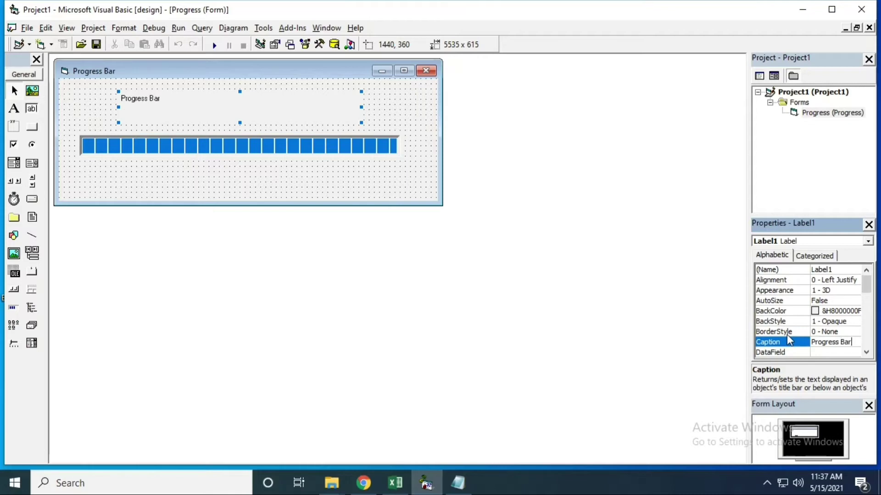
{"action": "left_click", "coordinate": [866, 352]}
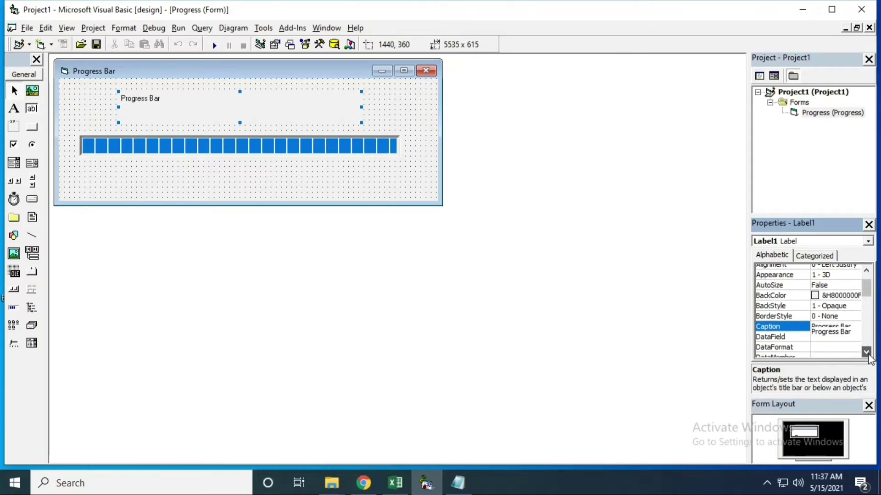
{"action": "left_click", "coordinate": [866, 351]}
{"action": "left_click", "coordinate": [866, 351]}
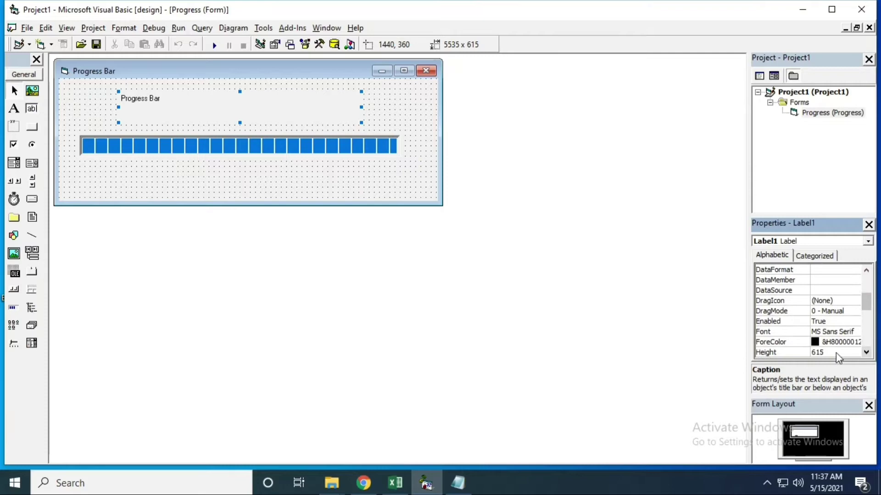
Set the title label's font to 18 point bold
{"action": "left_click", "coordinate": [822, 333]}
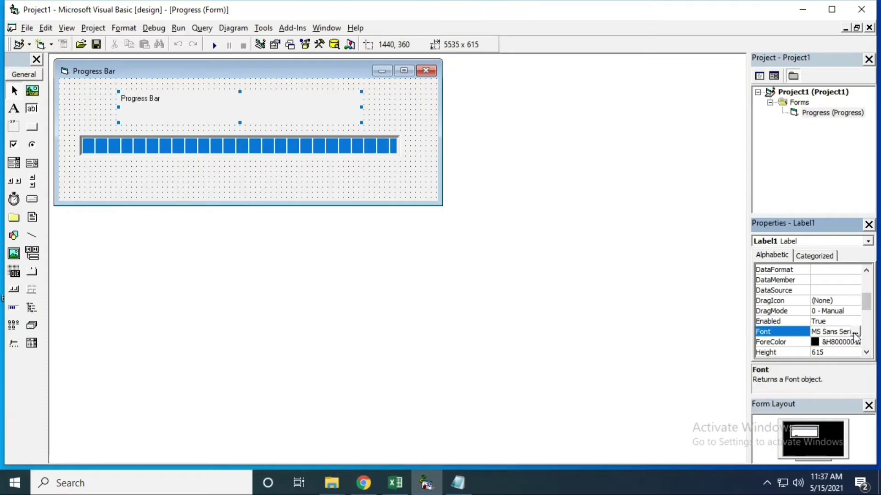
{"action": "left_click", "coordinate": [855, 333]}
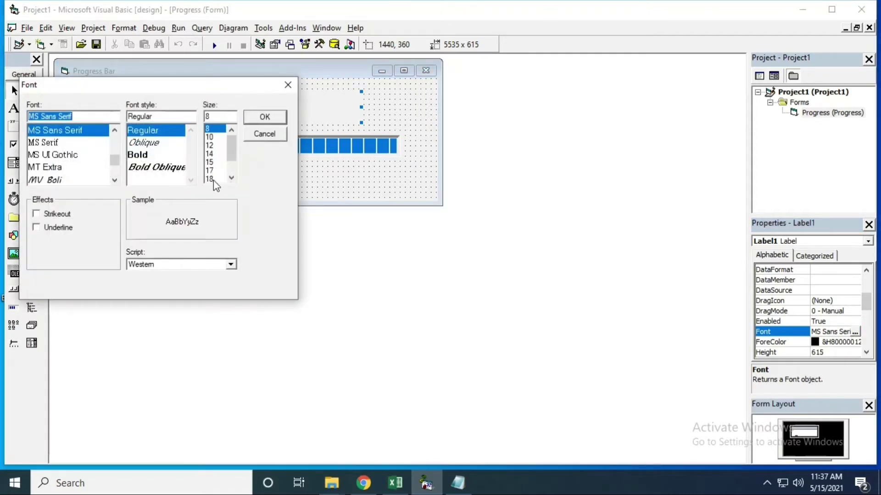
{"action": "left_click", "coordinate": [210, 179]}
{"action": "left_click", "coordinate": [137, 155]}
{"action": "left_click", "coordinate": [264, 116]}
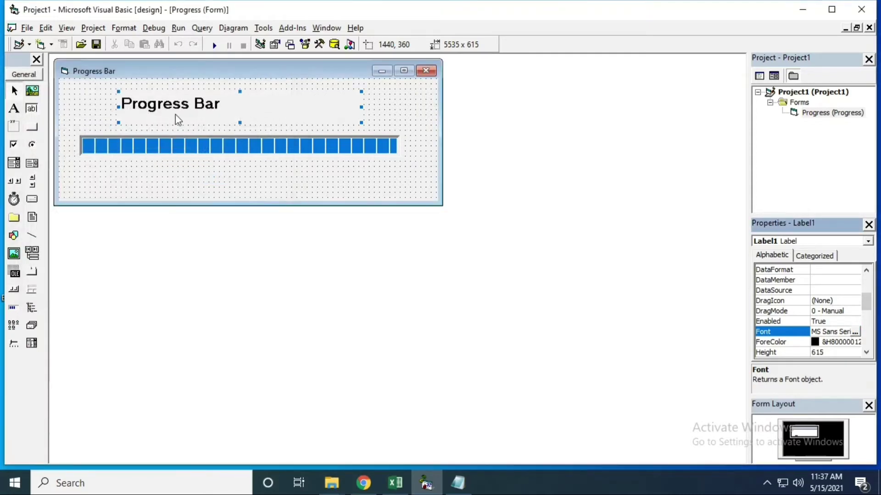
{"action": "left_click", "coordinate": [361, 182]}
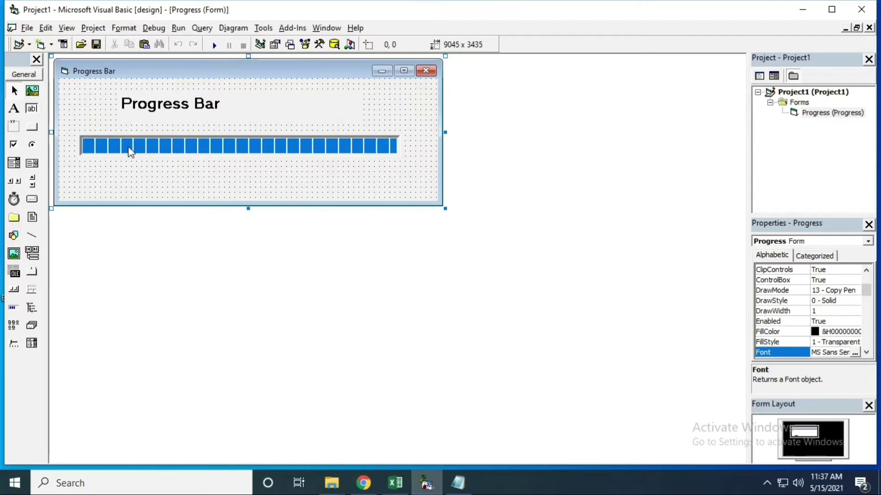
Draw a 'Please Wait...............' label below the progress bar in 14 point bold
{"action": "left_click", "coordinate": [15, 108]}
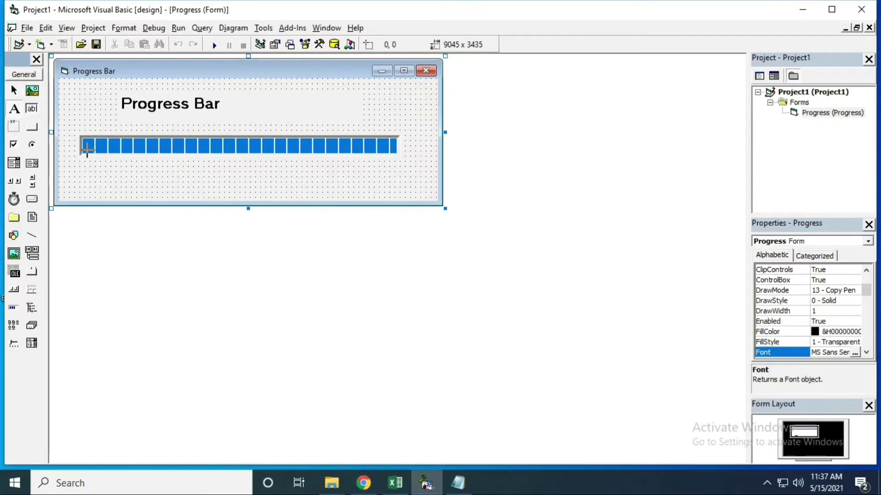
{"action": "left_click_drag", "start_coordinate": [83, 160], "coordinate": [180, 191]}
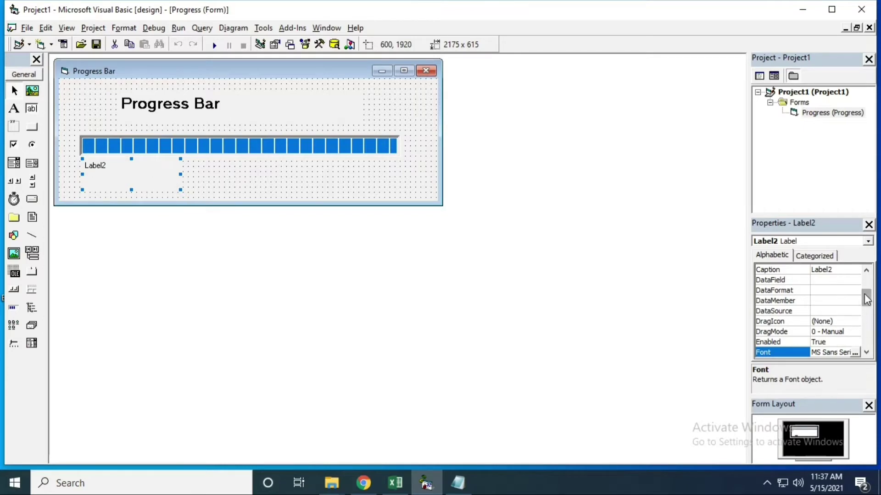
{"action": "left_click_drag", "start_coordinate": [869, 297], "coordinate": [868, 276]}
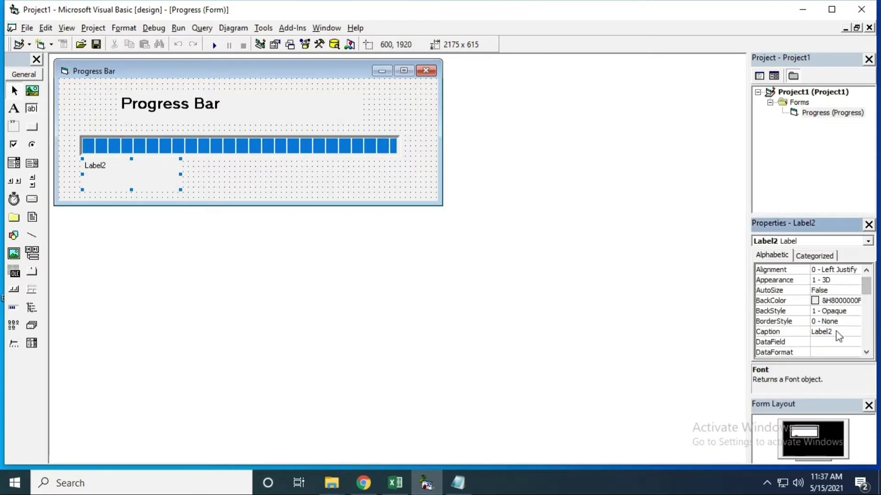
{"action": "left_click", "coordinate": [836, 331]}
{"action": "type", "text": "Please Wait"}
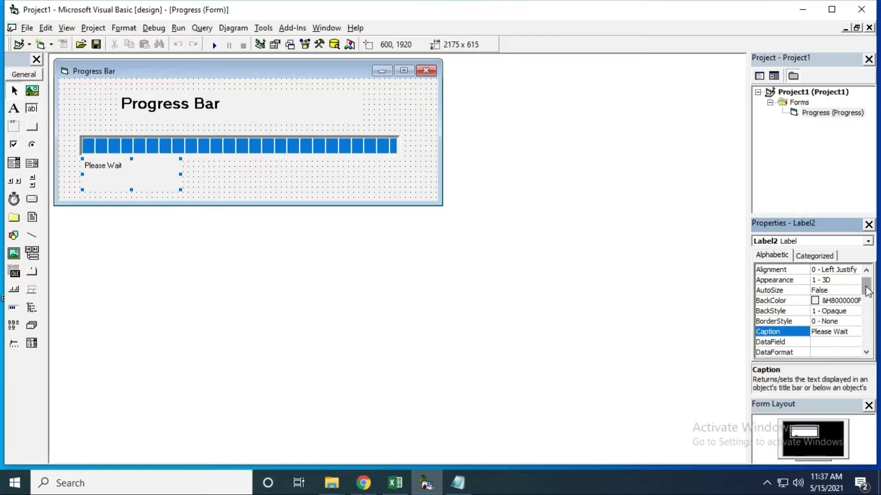
{"action": "left_click_drag", "start_coordinate": [867, 288], "coordinate": [868, 308]}
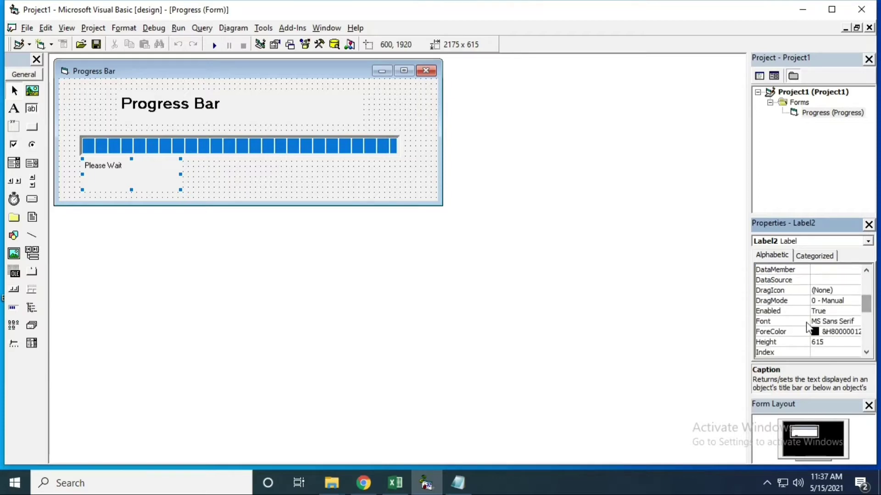
{"action": "left_click", "coordinate": [781, 321]}
{"action": "left_click", "coordinate": [855, 322]}
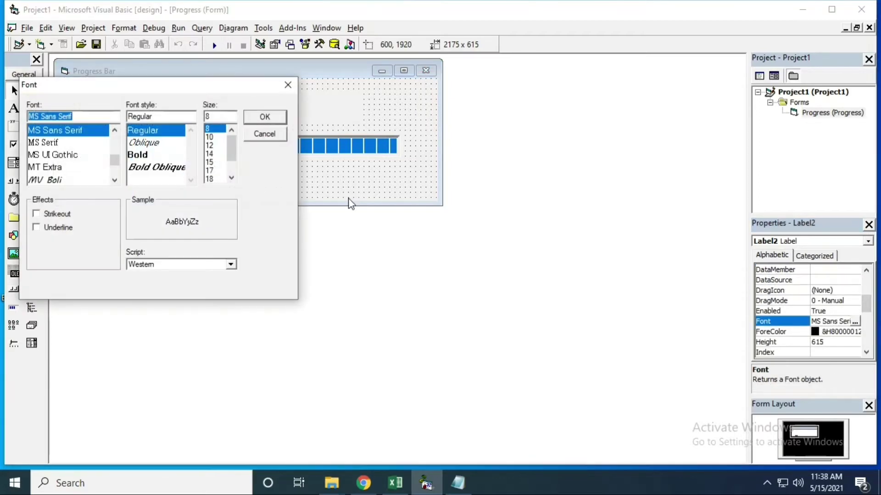
{"action": "left_click", "coordinate": [210, 152]}
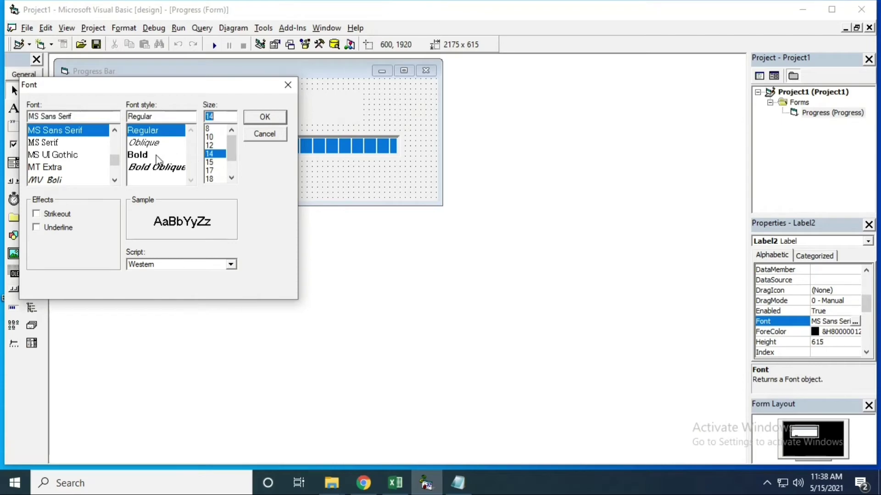
{"action": "left_click", "coordinate": [138, 154]}
{"action": "left_click", "coordinate": [264, 117]}
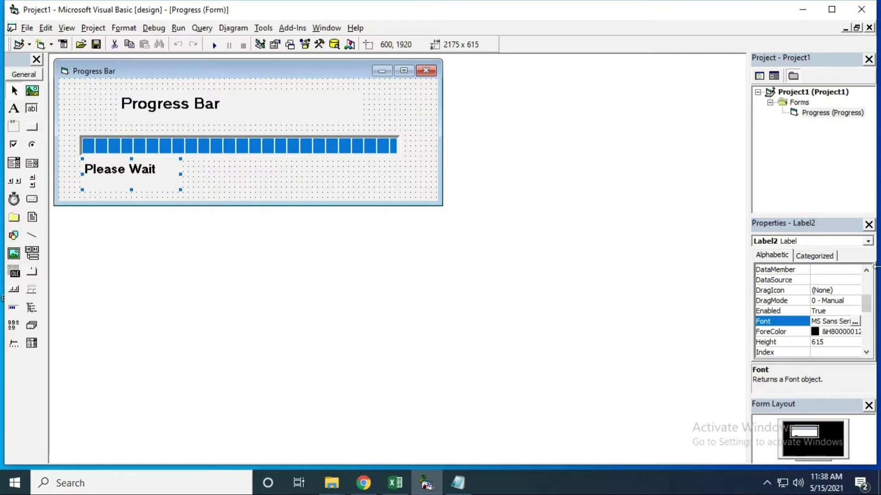
{"action": "scroll", "coordinate": [872, 299], "scroll_direction": "up", "scroll_amount": 2}
{"action": "type", "text": "Please Wait"}
Re-edit the Please Wait caption, widen the label and reduce its font to 12
{"action": "left_click", "coordinate": [836, 289]}
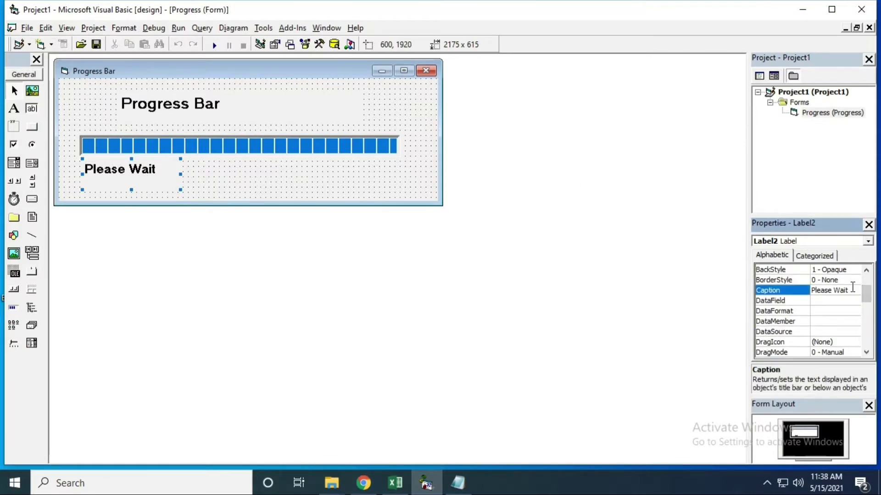
{"action": "type", "text": "..............."}
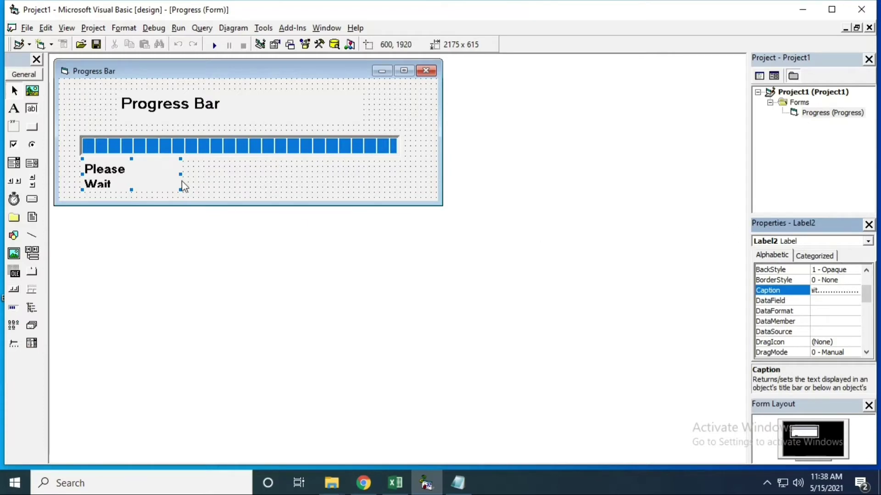
{"action": "left_click_drag", "start_coordinate": [180, 178], "coordinate": [325, 176]}
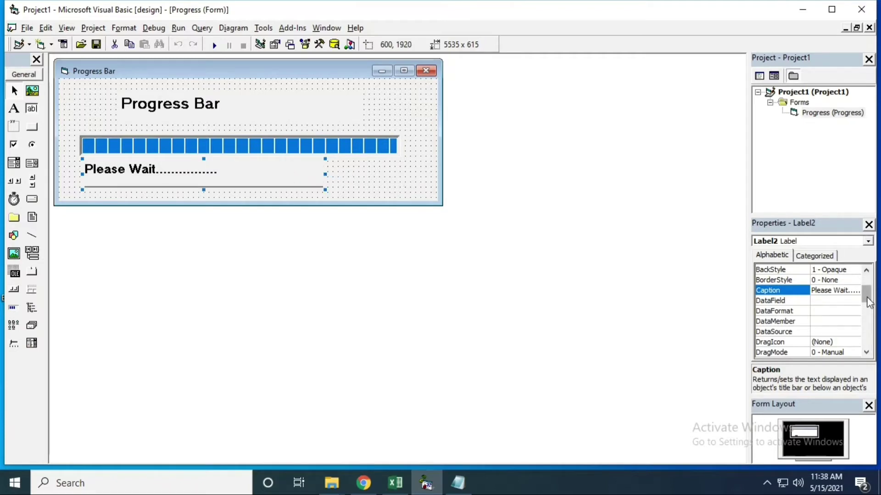
{"action": "left_click_drag", "start_coordinate": [865, 292], "coordinate": [865, 310]}
{"action": "left_click", "coordinate": [784, 311]}
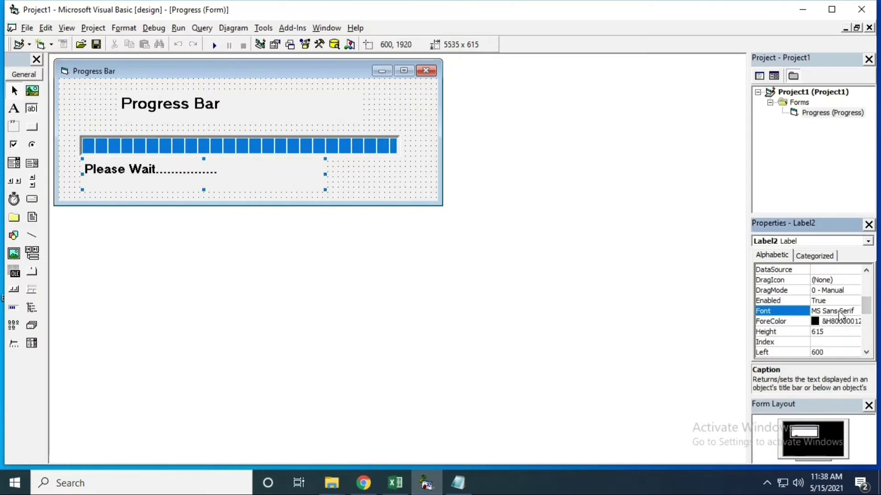
{"action": "left_click", "coordinate": [855, 311]}
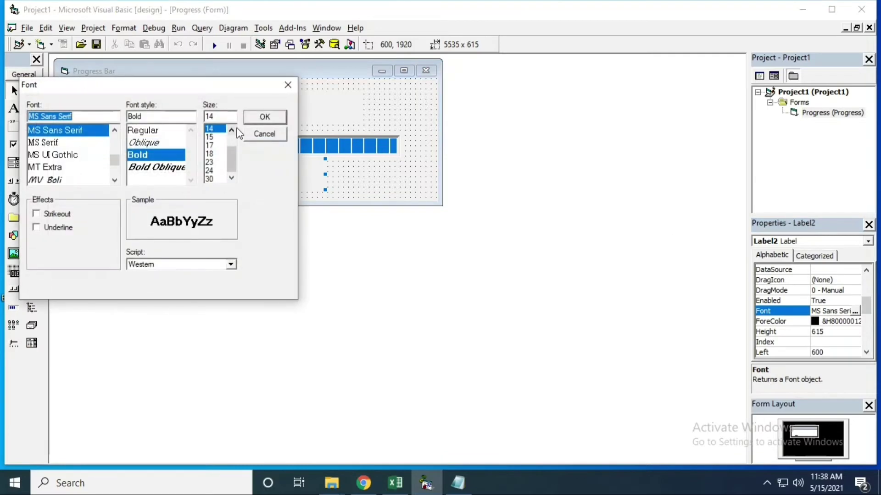
{"action": "left_click", "coordinate": [231, 130]}
{"action": "left_click", "coordinate": [264, 117]}
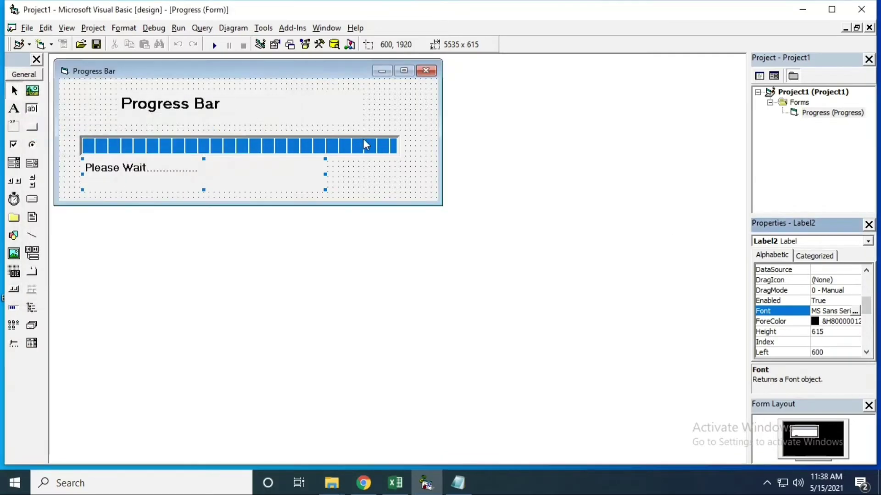
Make the form slightly taller, then narrow and centre the Progress Bar title
{"action": "left_click", "coordinate": [397, 169]}
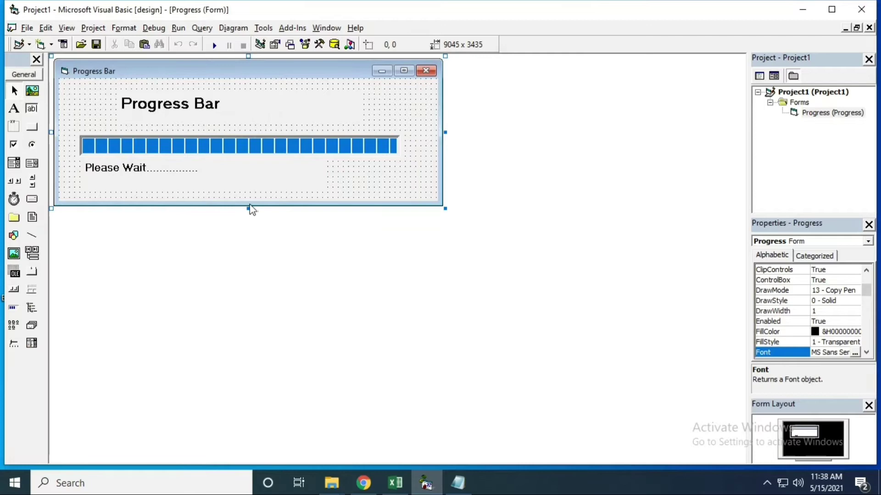
{"action": "left_click_drag", "start_coordinate": [247, 207], "coordinate": [248, 213]}
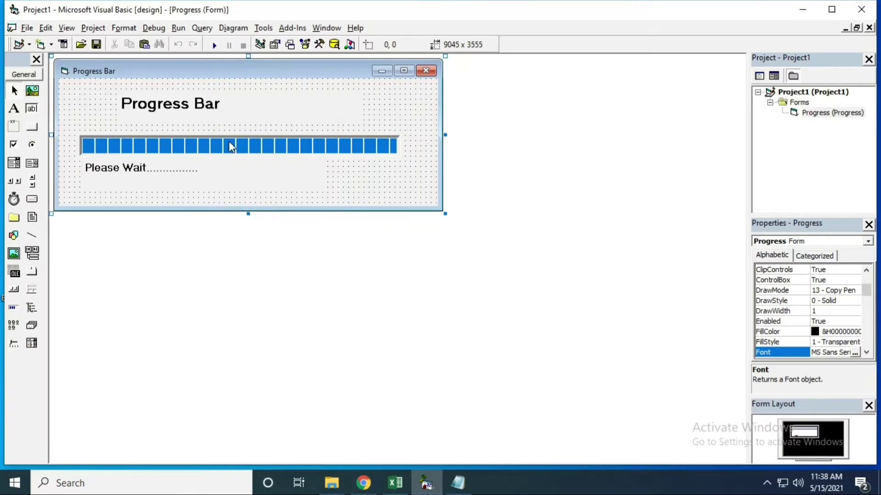
{"action": "left_click", "coordinate": [218, 105]}
{"action": "left_click_drag", "start_coordinate": [359, 106], "coordinate": [274, 107]}
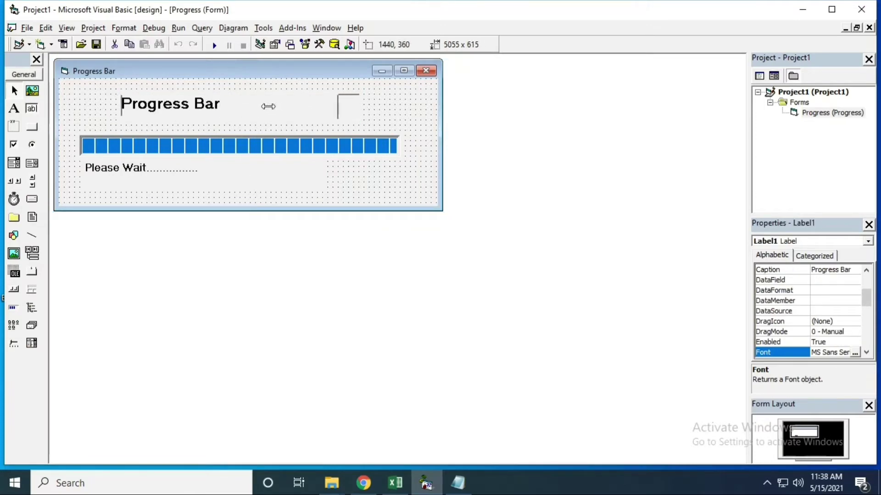
{"action": "left_click_drag", "start_coordinate": [207, 105], "coordinate": [243, 104]}
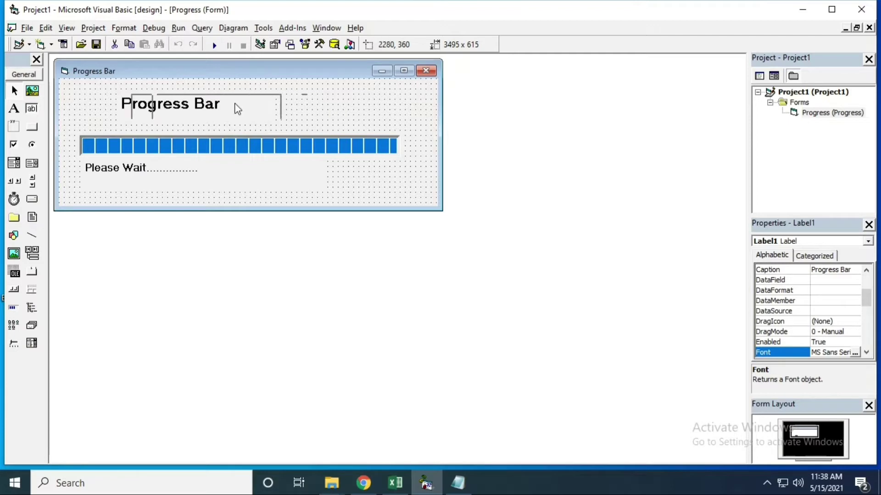
{"action": "left_click", "coordinate": [359, 113]}
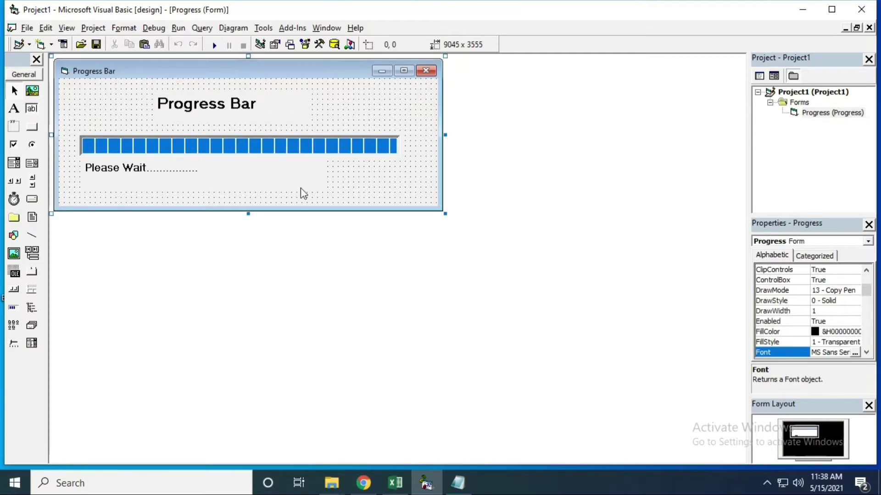
Draw two command buttons side by side below the Please Wait label
{"action": "left_click", "coordinate": [31, 126]}
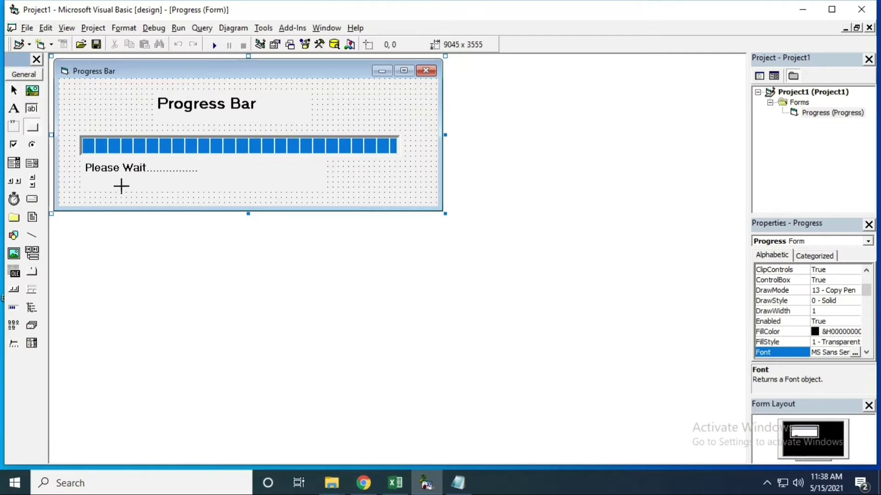
{"action": "left_click_drag", "start_coordinate": [123, 183], "coordinate": [181, 205]}
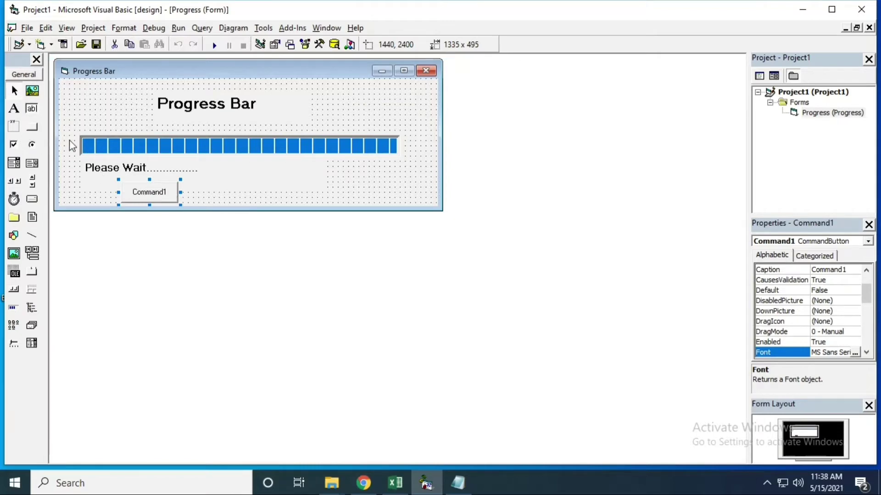
{"action": "left_click", "coordinate": [32, 127]}
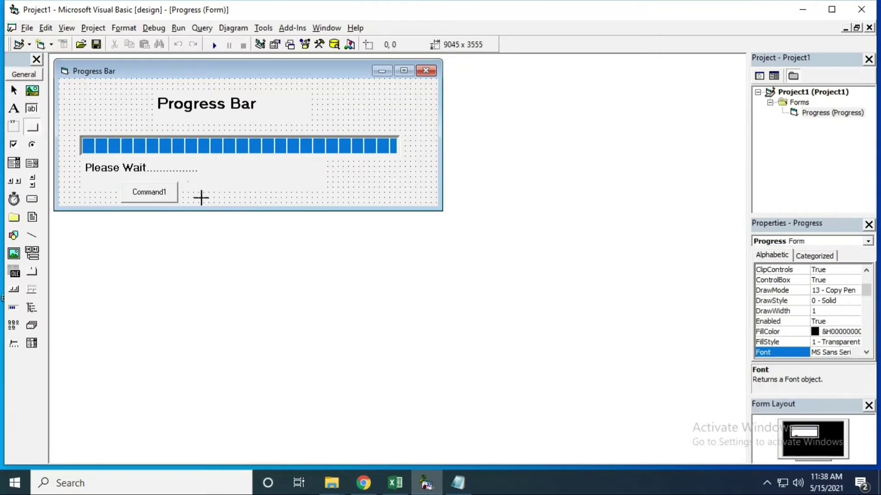
{"action": "left_click_drag", "start_coordinate": [188, 184], "coordinate": [243, 204]}
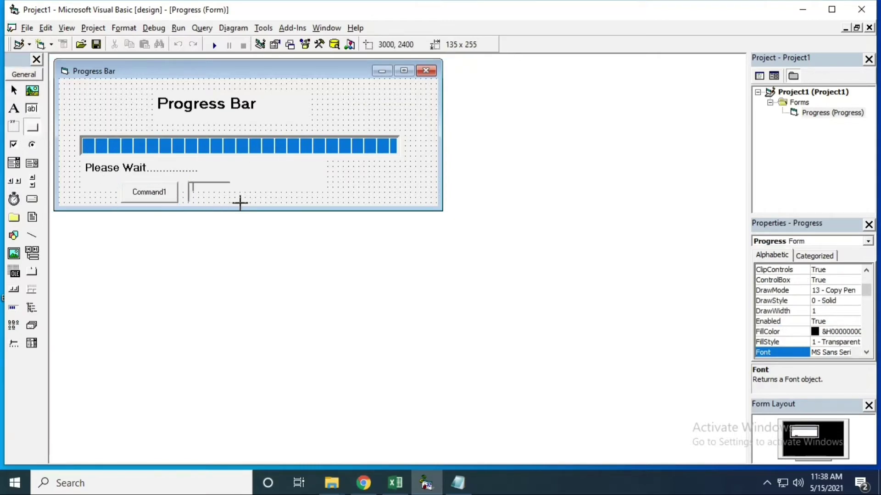
Caption the two buttons 'Start' and 'Exit'
{"action": "left_click", "coordinate": [145, 195]}
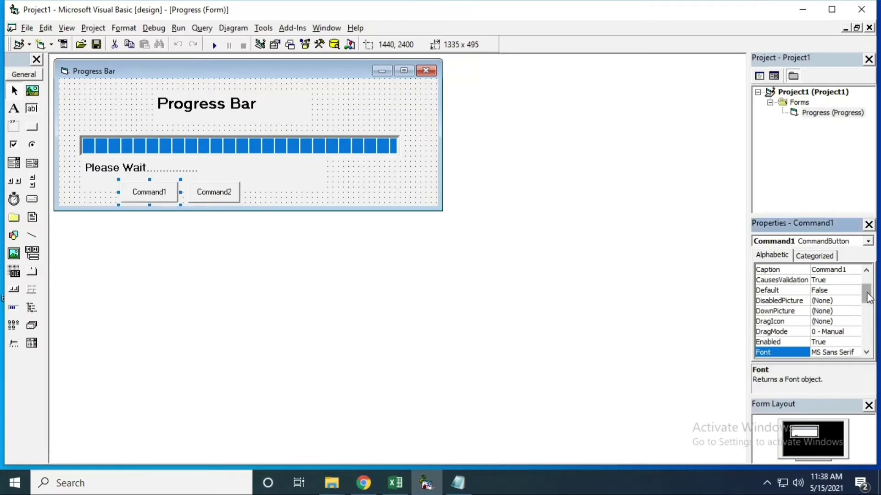
{"action": "left_click_drag", "start_coordinate": [868, 295], "coordinate": [868, 331]}
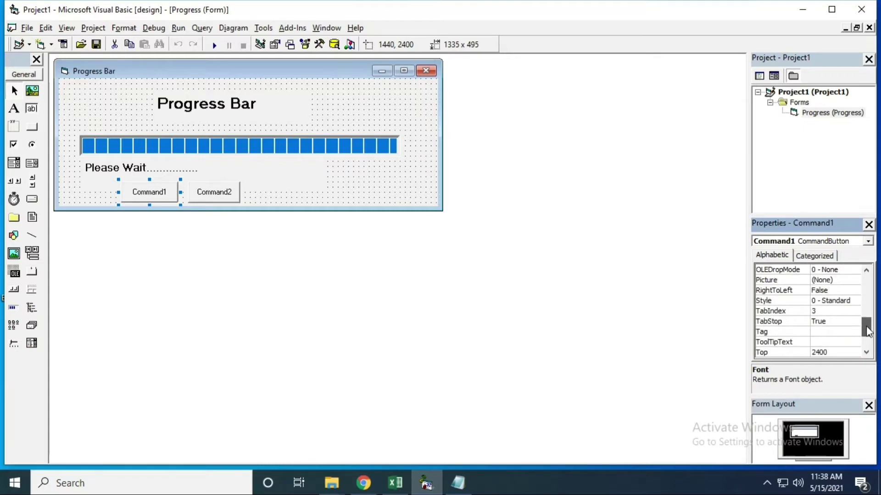
{"action": "mouse_move", "coordinate": [868, 330]}
{"action": "left_mouse_down"}
{"action": "mouse_move", "coordinate": [870, 337]}
{"action": "mouse_move", "coordinate": [867, 285]}
{"action": "left_mouse_up"}
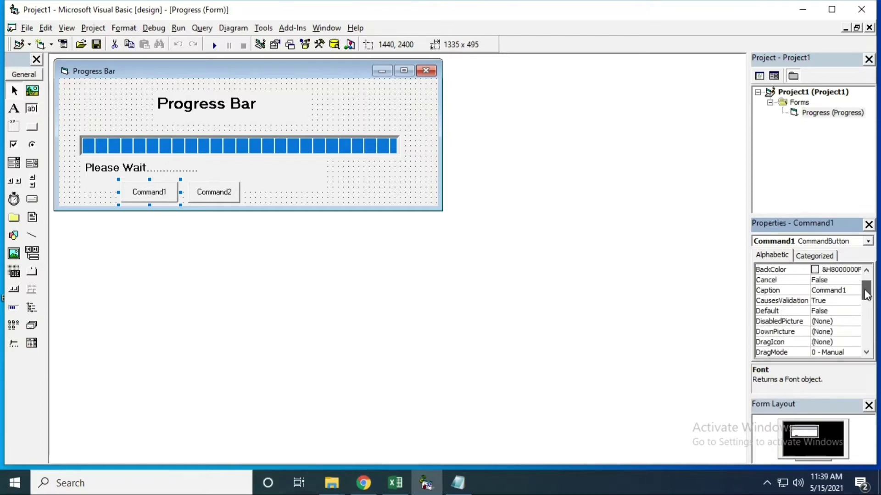
{"action": "double_click", "coordinate": [832, 290]}
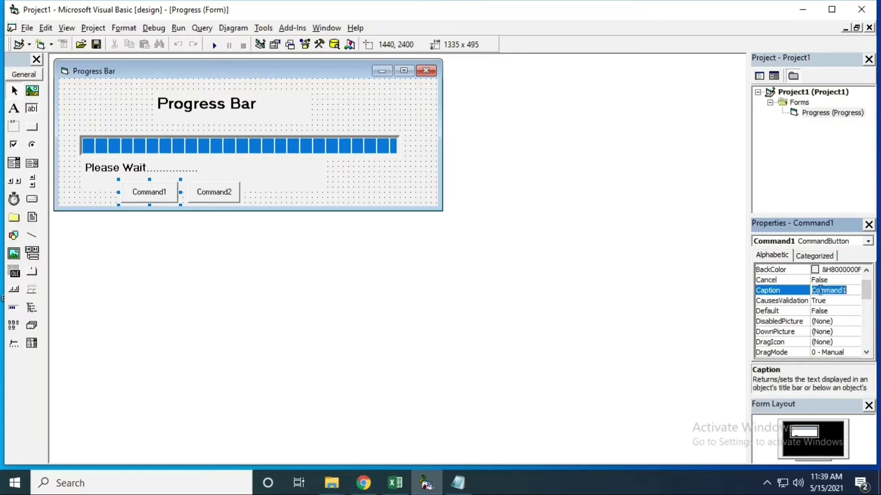
{"action": "type", "text": "Star"}
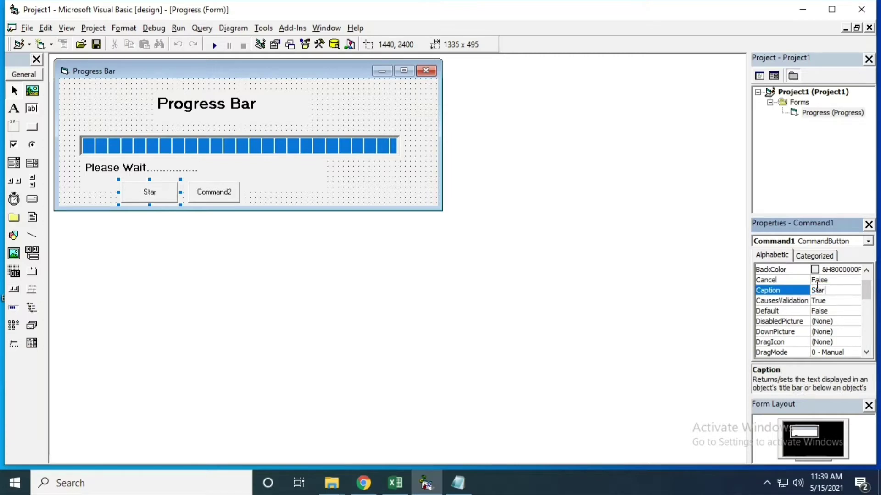
{"action": "type", "text": "t"}
{"action": "left_click", "coordinate": [214, 192]}
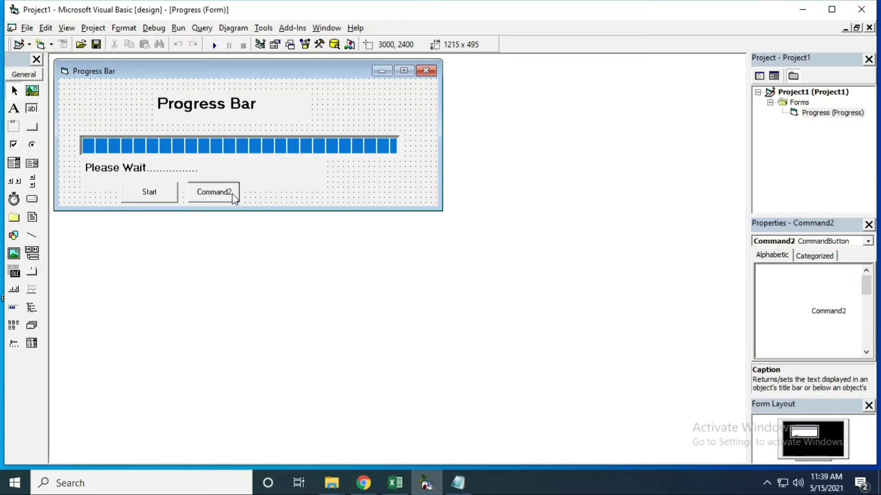
{"action": "double_click", "coordinate": [852, 312]}
{"action": "type", "text": "Exit"}
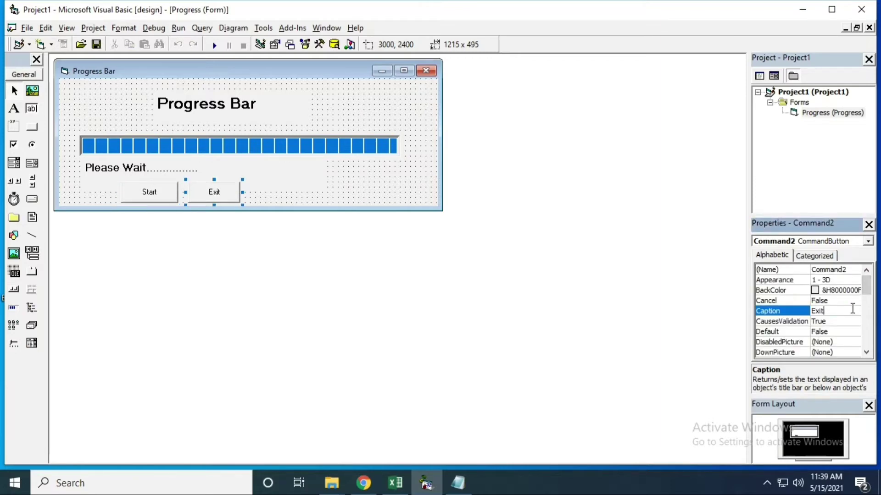
{"action": "left_click", "coordinate": [413, 191]}
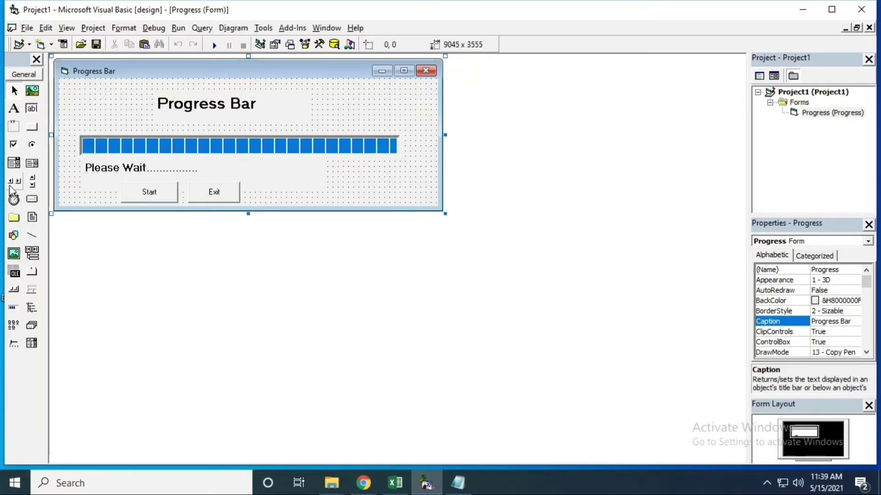
Place Timer1 just right of ProgressBar1 on the form
{"action": "left_click", "coordinate": [14, 199]}
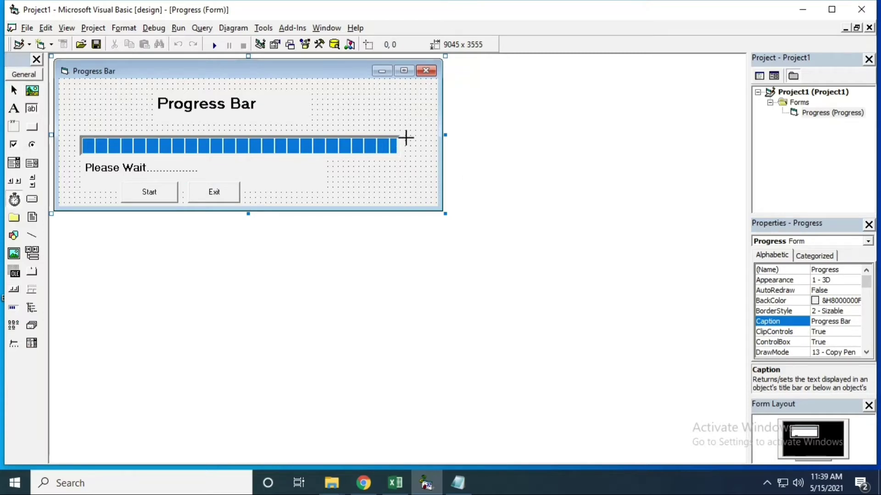
{"action": "mouse_move", "coordinate": [406, 140]}
{"action": "left_mouse_down"}
{"action": "mouse_move", "coordinate": [422, 156]}
{"action": "mouse_move", "coordinate": [419, 144]}
{"action": "left_mouse_up"}
{"action": "left_click", "coordinate": [395, 177]}
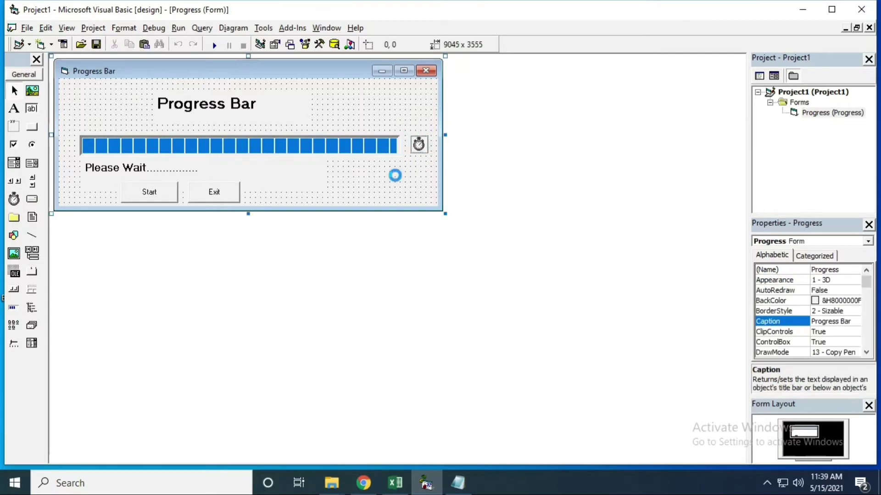
{"action": "left_click", "coordinate": [419, 145]}
{"action": "left_click", "coordinate": [393, 191]}
Set the form's BackColor to light lavender from the palette
{"action": "left_click", "coordinate": [847, 301]}
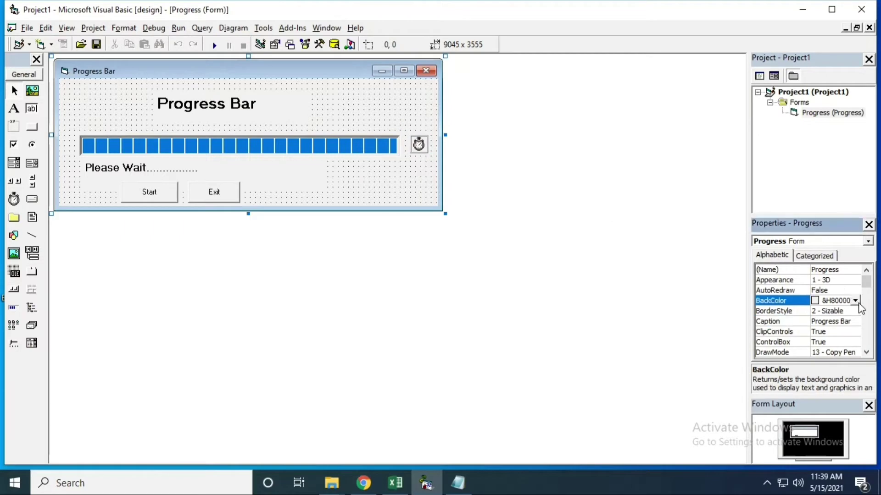
{"action": "left_click", "coordinate": [778, 315]}
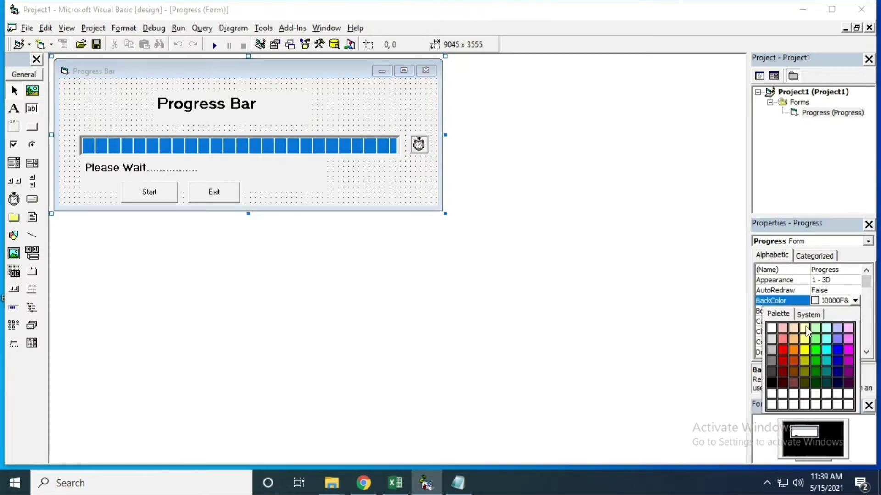
{"action": "left_click", "coordinate": [849, 328]}
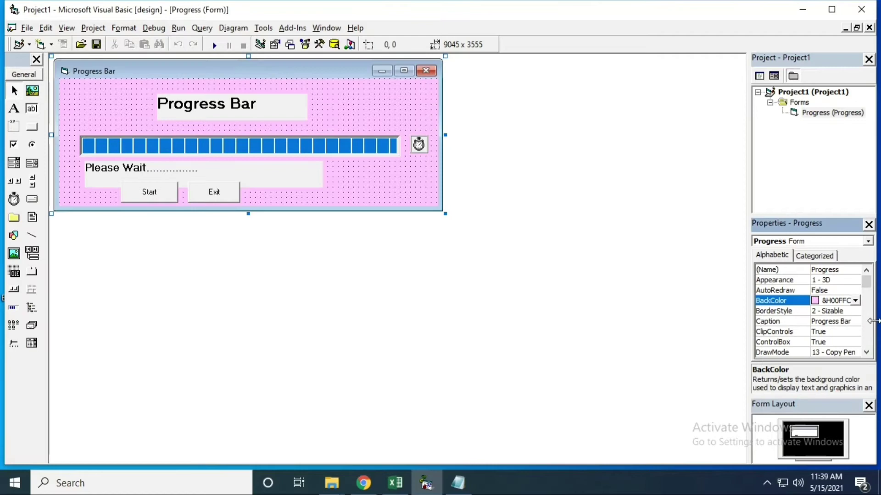
{"action": "left_click", "coordinate": [855, 301]}
{"action": "left_click", "coordinate": [848, 337]}
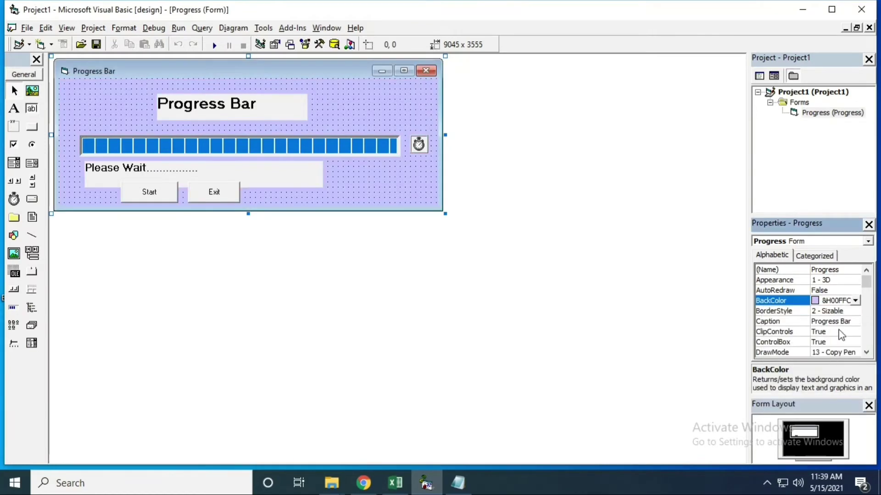
Give the Progress Bar title and Please Wait labels the same lavender background
{"action": "left_click", "coordinate": [267, 104]}
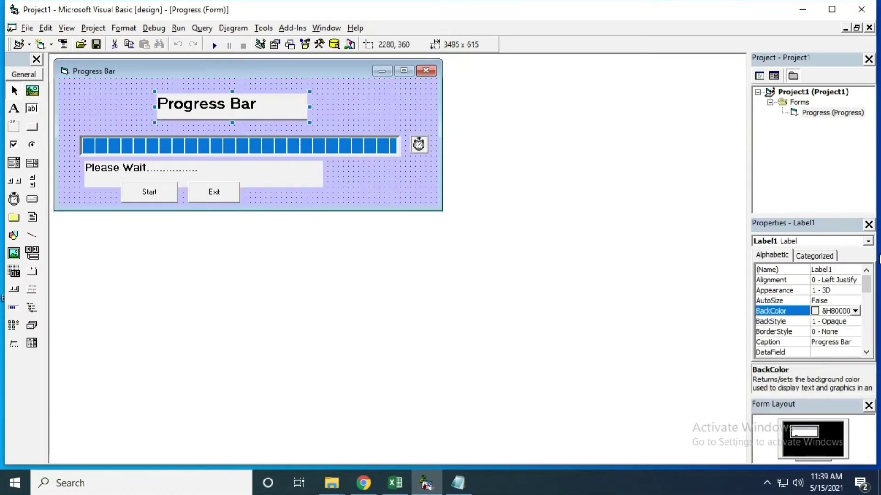
{"action": "left_click", "coordinate": [856, 311]}
{"action": "left_click", "coordinate": [779, 324]}
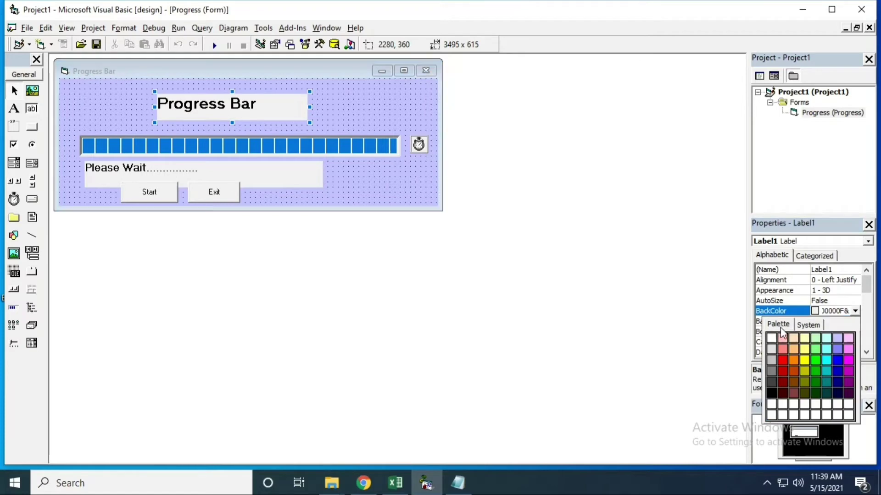
{"action": "left_click", "coordinate": [836, 339]}
{"action": "left_click", "coordinate": [203, 170]}
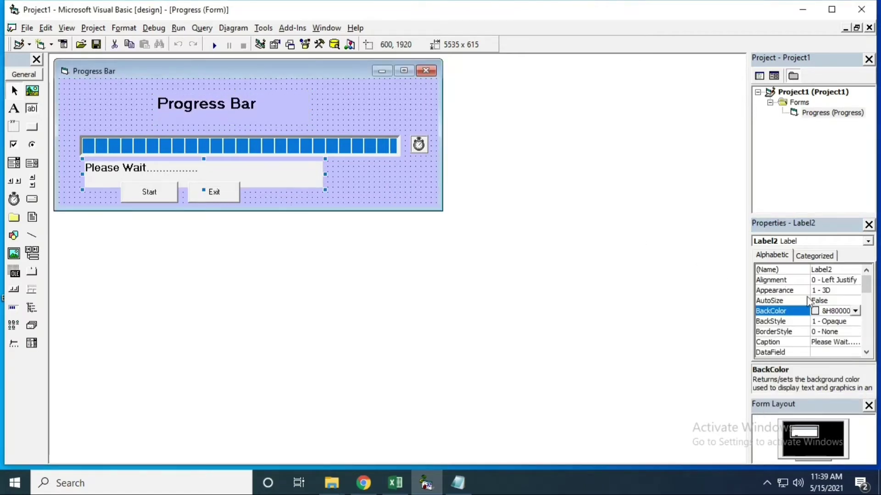
{"action": "left_click", "coordinate": [855, 314]}
{"action": "left_click", "coordinate": [778, 324]}
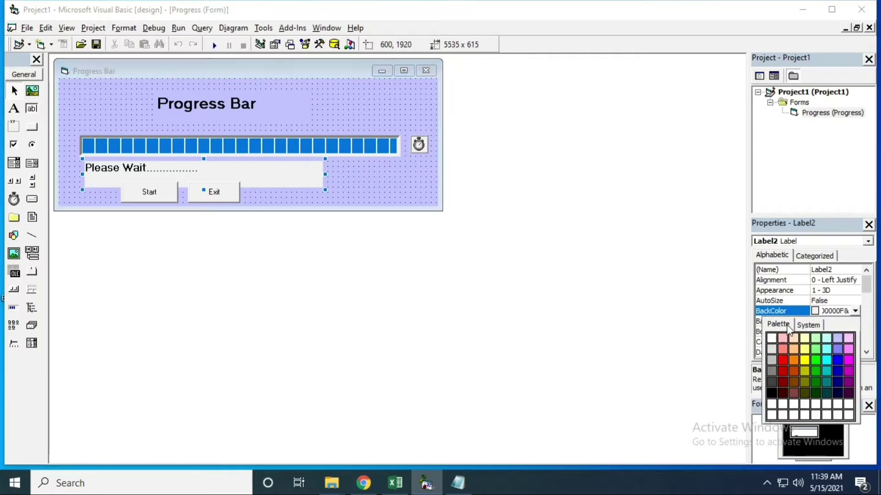
{"action": "left_click", "coordinate": [841, 344]}
{"action": "left_click", "coordinate": [160, 195]}
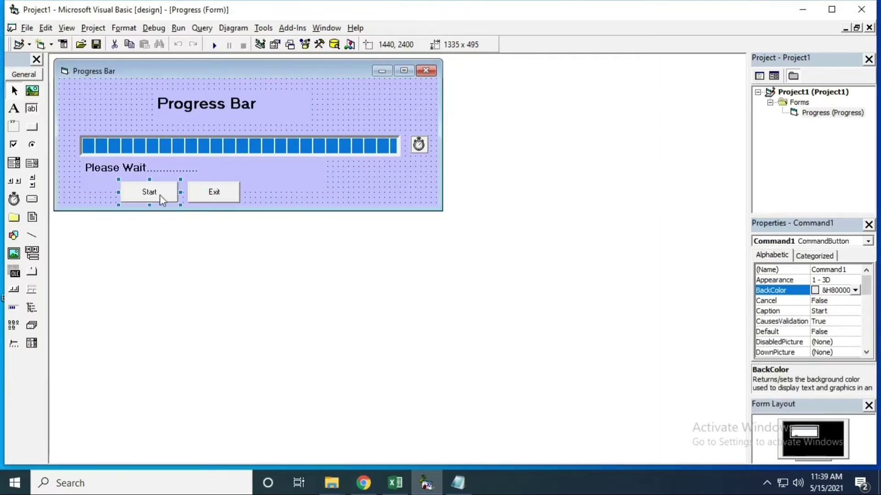
{"action": "left_click", "coordinate": [209, 196]}
{"action": "left_click", "coordinate": [163, 192]}
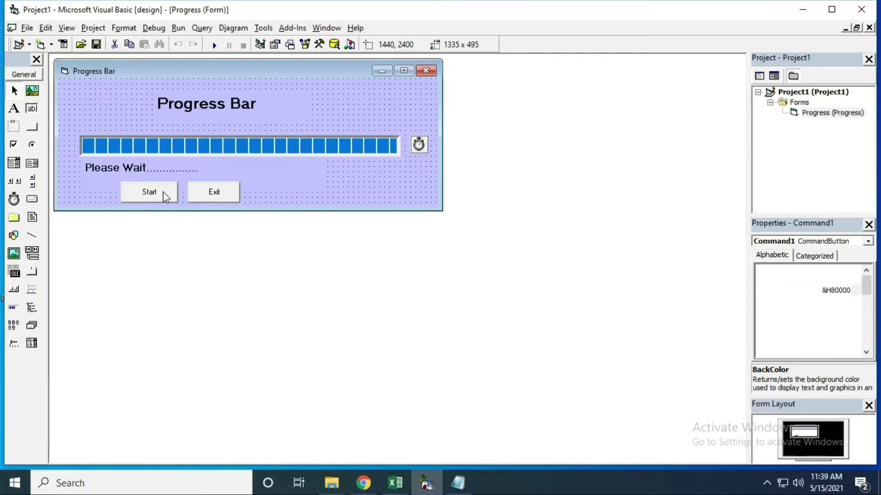
{"action": "left_click", "coordinate": [356, 190]}
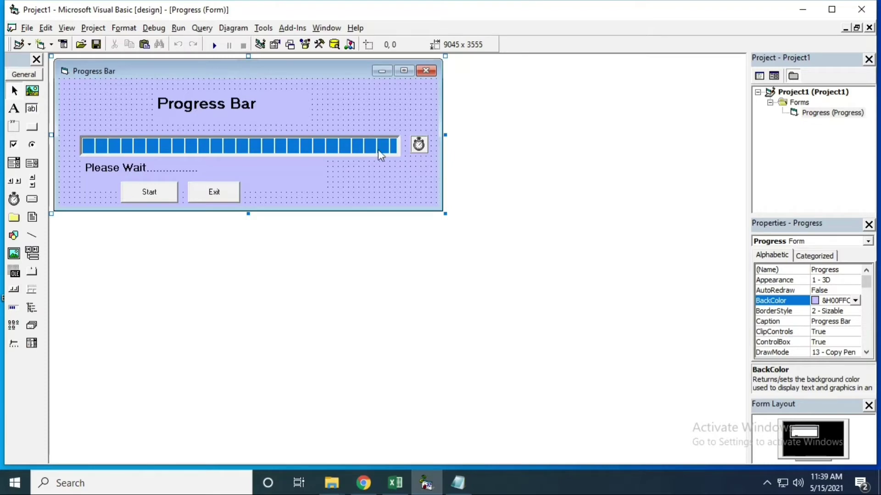
Open Timer1's event code, then return to the Progress form designer
{"action": "double_click", "coordinate": [419, 144]}
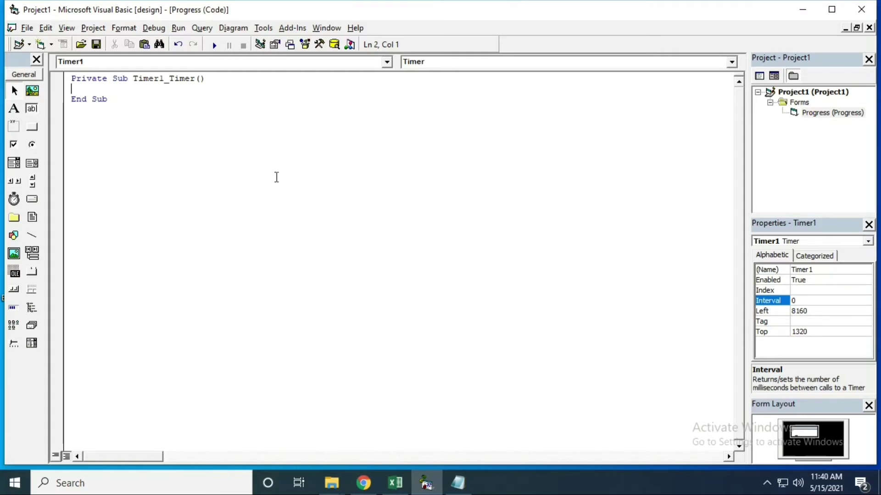
{"action": "right_click", "coordinate": [268, 204]}
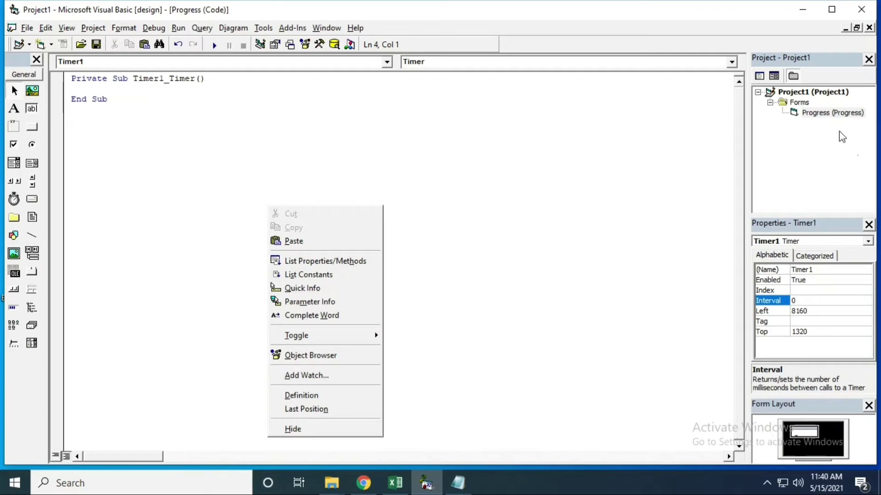
{"action": "double_click", "coordinate": [833, 113]}
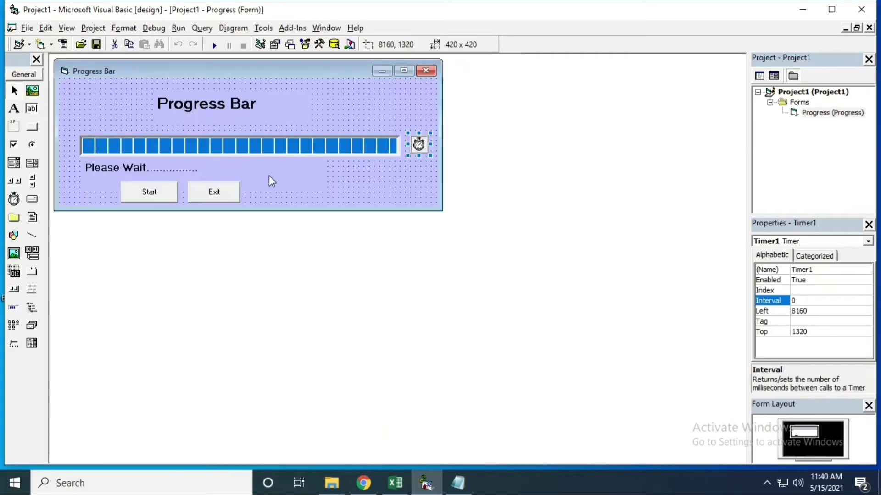
Copy the progress bar's name ProgressBar1 and reopen the Timer1_Timer procedure
{"action": "left_click", "coordinate": [175, 146]}
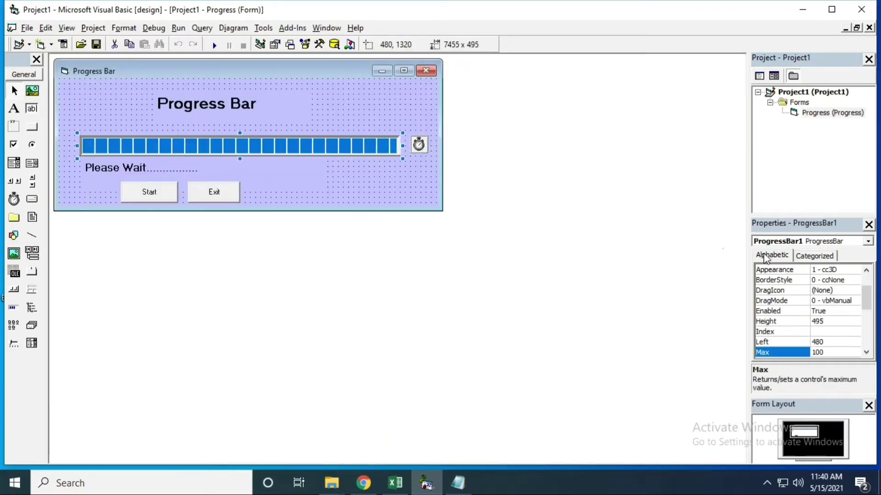
{"action": "left_click_drag", "start_coordinate": [865, 301], "coordinate": [865, 272]}
{"action": "left_click", "coordinate": [855, 290]}
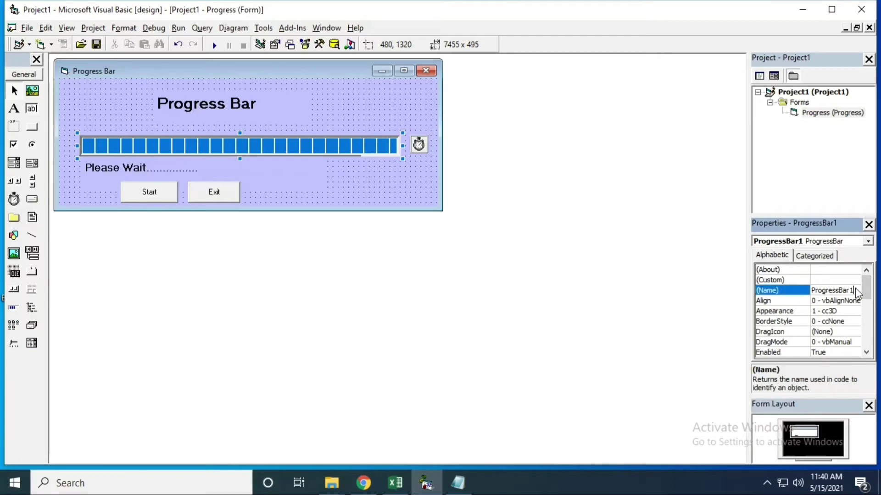
{"action": "double_click", "coordinate": [833, 290]}
{"action": "left_click", "coordinate": [857, 290]}
{"action": "left_click_drag", "start_coordinate": [859, 291], "coordinate": [811, 290]}
{"action": "key", "text": "ctrl+c"}
{"action": "double_click", "coordinate": [419, 145]}
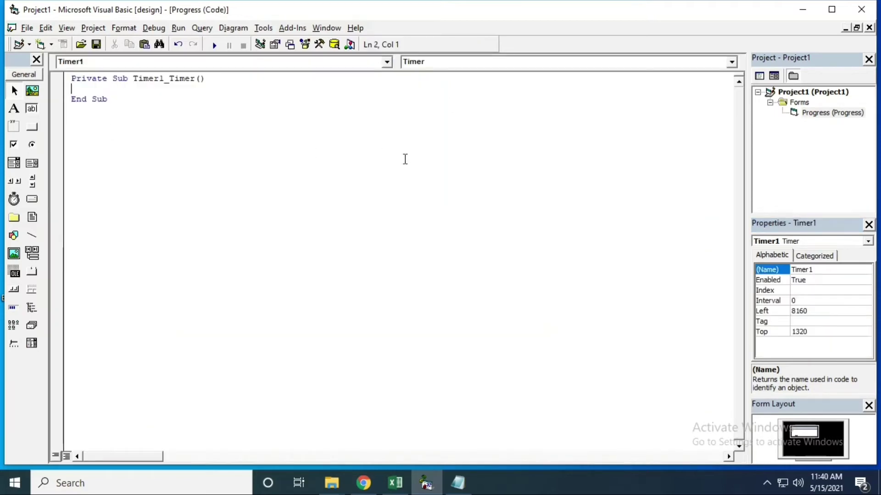
Write the ProgressBar1.Value increment line and begin 'If ProgressBar1.Value = 25 Then'
{"action": "key", "text": "ctrl+v"}
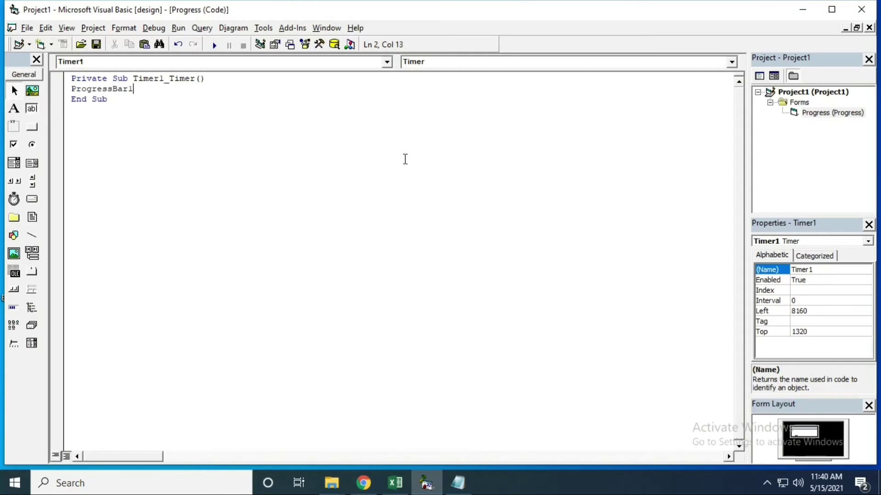
{"action": "type", "text": "."}
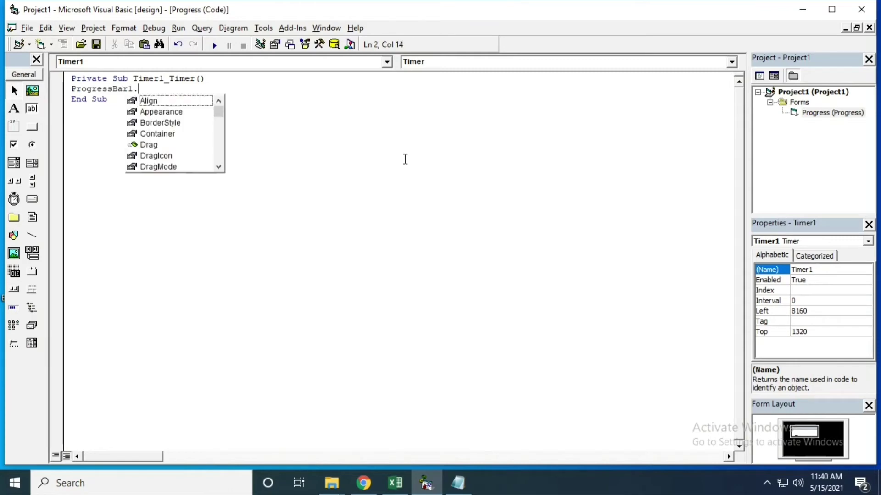
{"action": "type", "text": "v"}
{"action": "key", "text": "space"}
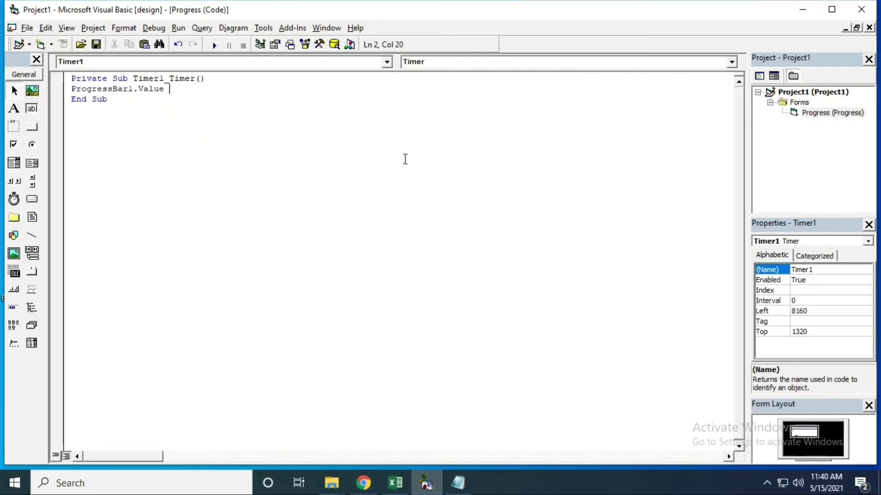
{"action": "type", "text": "= "}
{"action": "type", "text": "pr"}
{"action": "key", "text": "ctrl+v"}
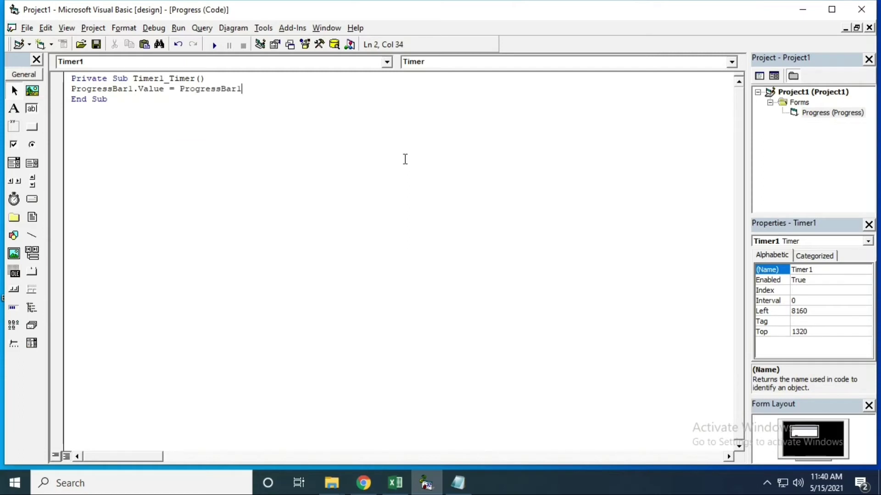
{"action": "type", "text": "."}
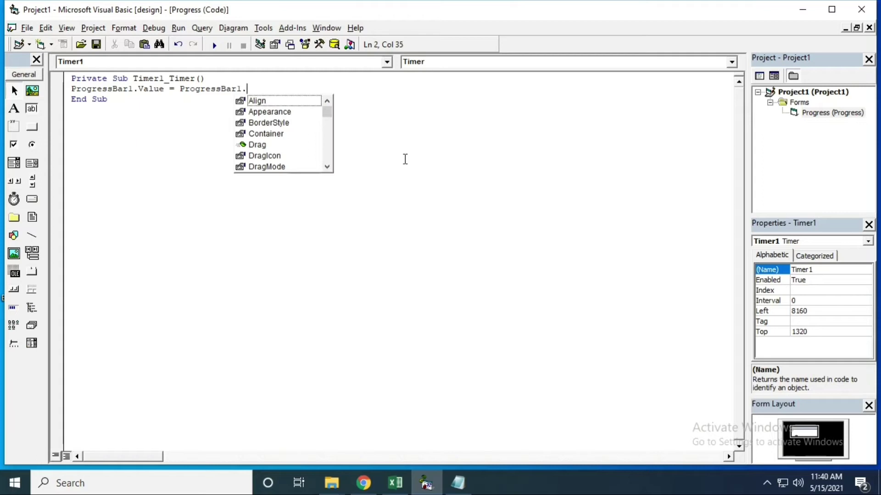
{"action": "type", "text": "v"}
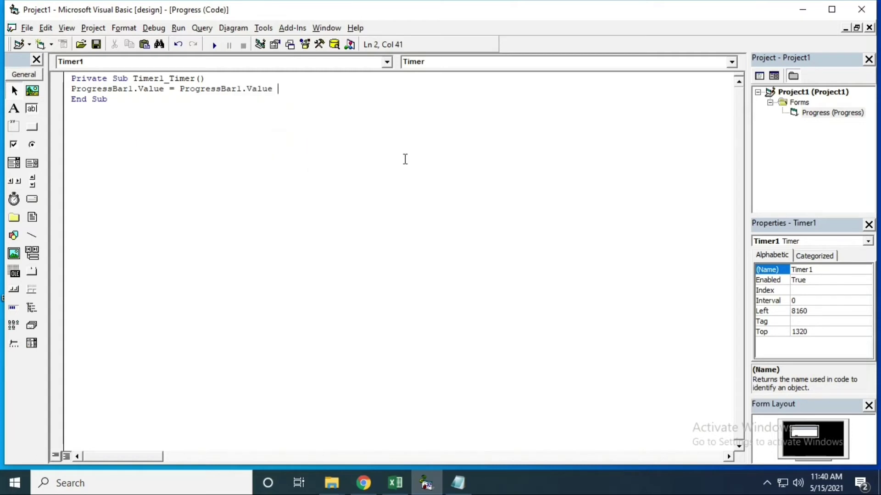
{"action": "type", "text": "  1"}
{"action": "key", "text": "Return"}
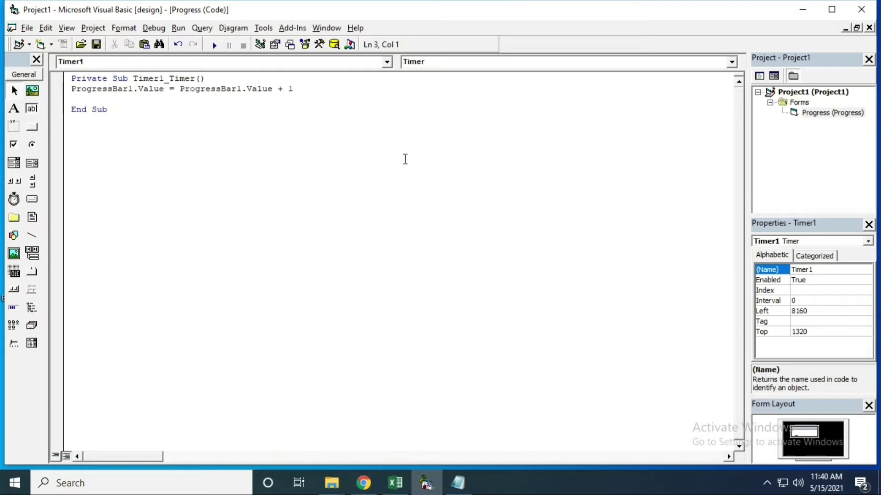
{"action": "type", "text": "if ProgressBar1"}
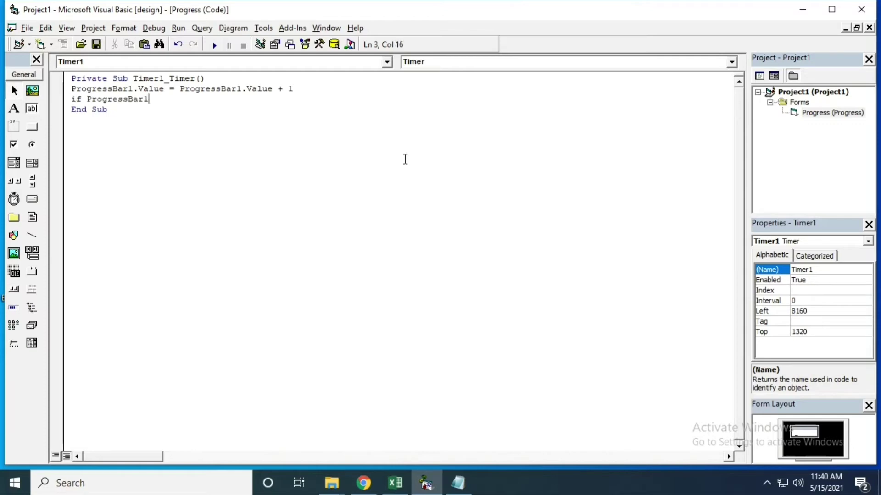
{"action": "type", "text": ".Value "}
{"action": "type", "text": "="}
{"action": "type", "text": "25 T"}
{"action": "type", "text": "hen"}
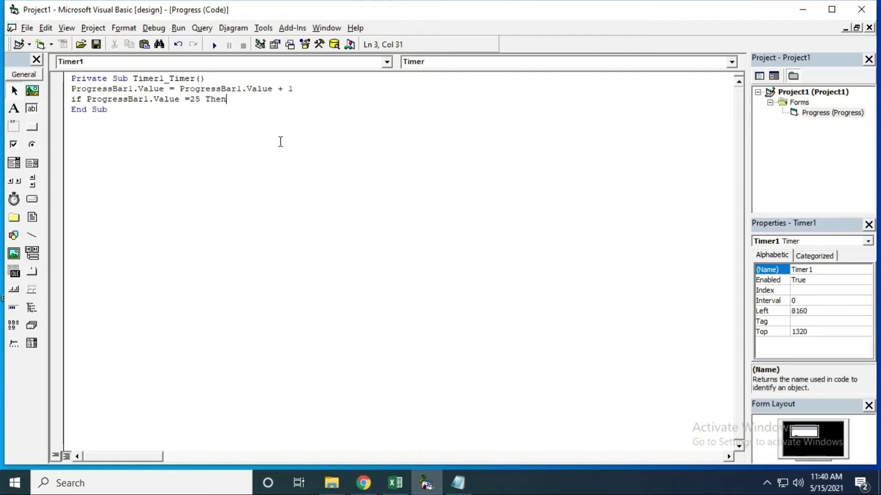
{"action": "key", "text": "Return"}
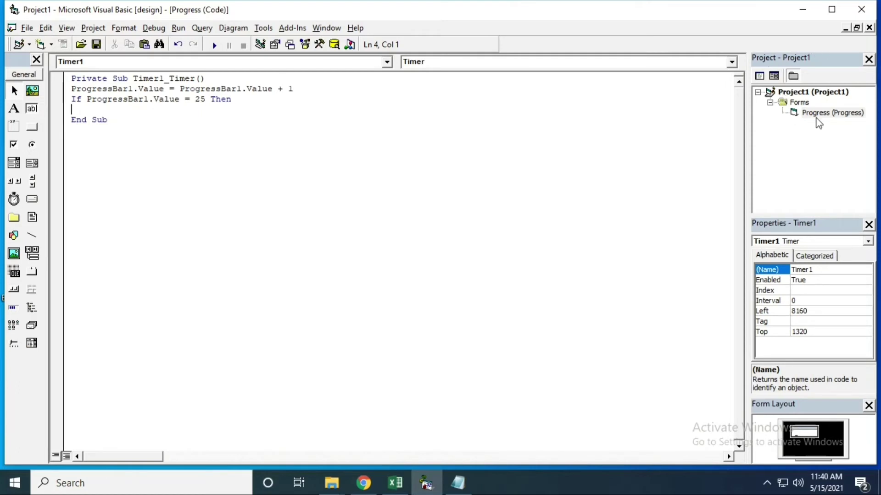
{"action": "double_click", "coordinate": [819, 113]}
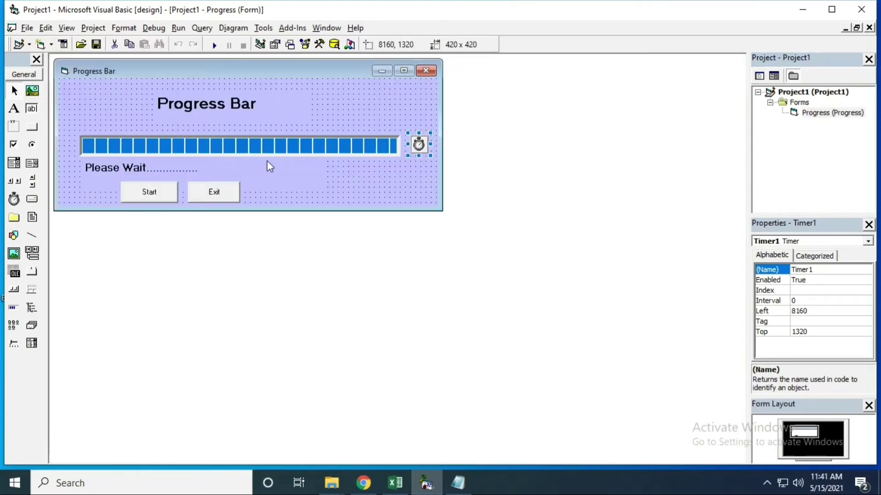
Draw Label3 beside Please Wait and give it a light lavender palette background
{"action": "left_click", "coordinate": [15, 109]}
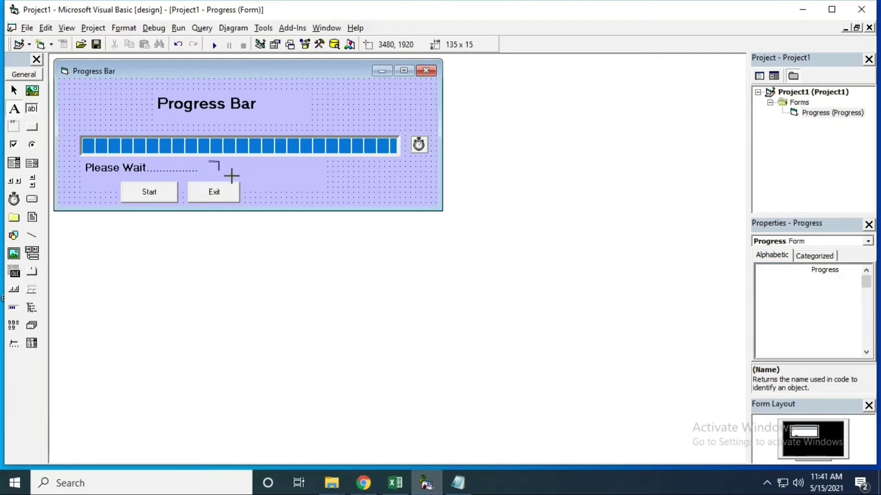
{"action": "left_click_drag", "start_coordinate": [207, 161], "coordinate": [242, 181]}
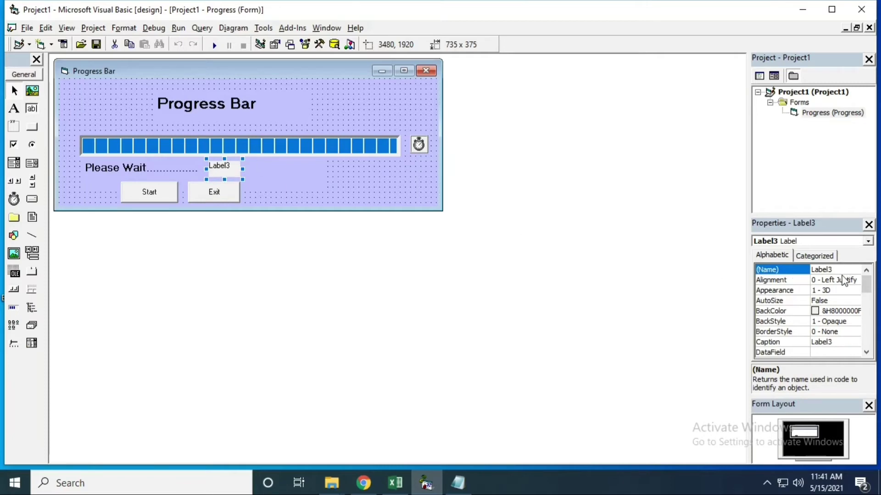
{"action": "left_click", "coordinate": [859, 311]}
{"action": "left_click", "coordinate": [779, 325]}
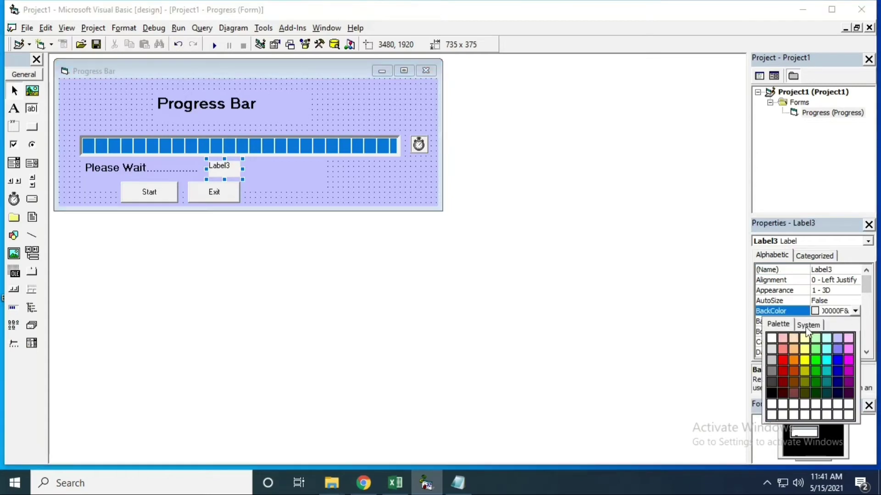
{"action": "left_click", "coordinate": [837, 337]}
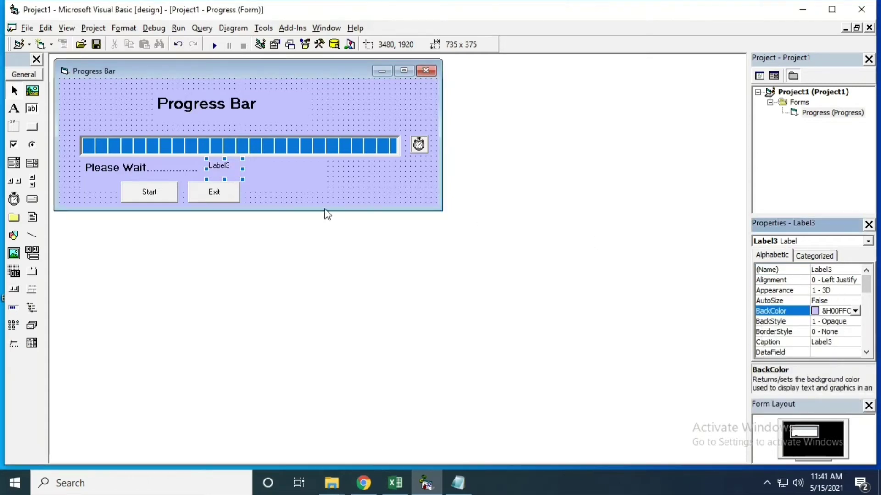
Clear Label3's caption, deselect it, and reopen the Timer1 code
{"action": "double_click", "coordinate": [826, 343]}
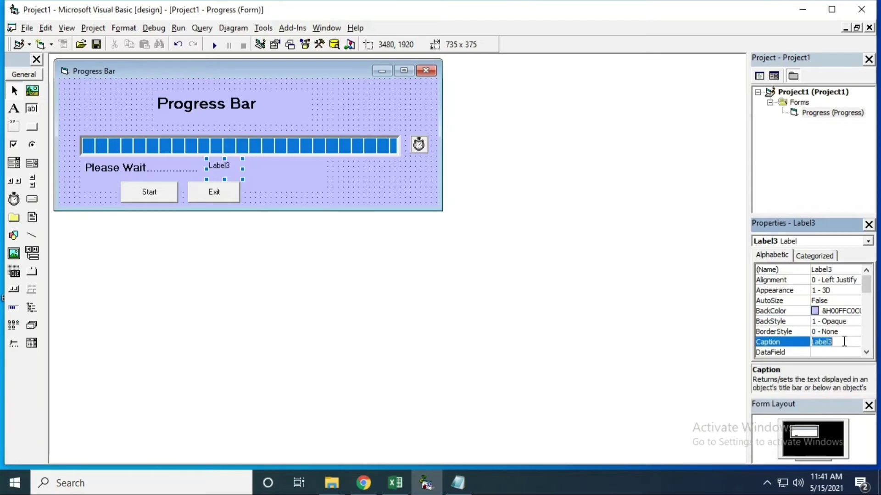
{"action": "key", "text": "Delete"}
{"action": "left_click", "coordinate": [376, 202]}
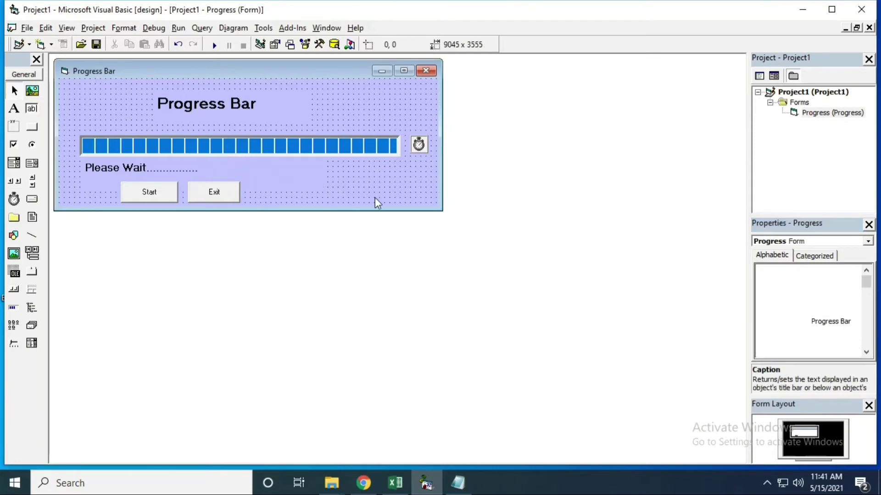
{"action": "double_click", "coordinate": [417, 145]}
Inside the If block, begin the Label3.Caption assignment, correcting the mistyped property
{"action": "left_click", "coordinate": [264, 110]}
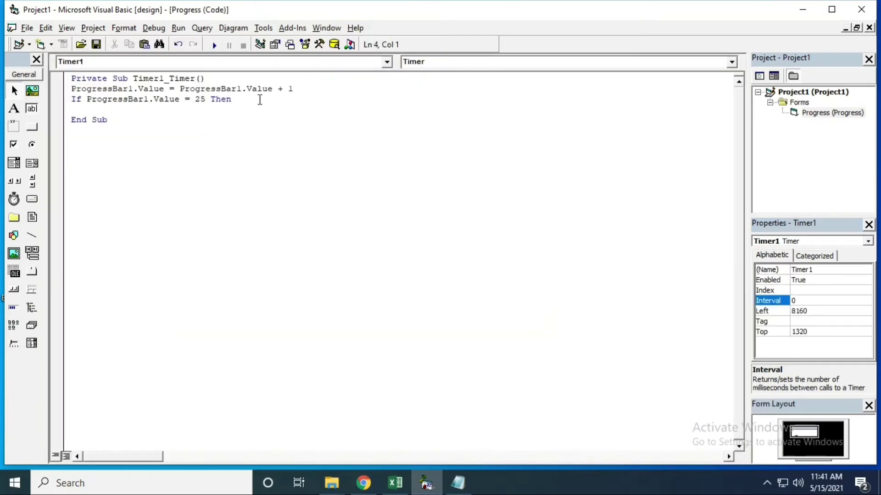
{"action": "key", "text": "Return"}
{"action": "type", "text": "label3."}
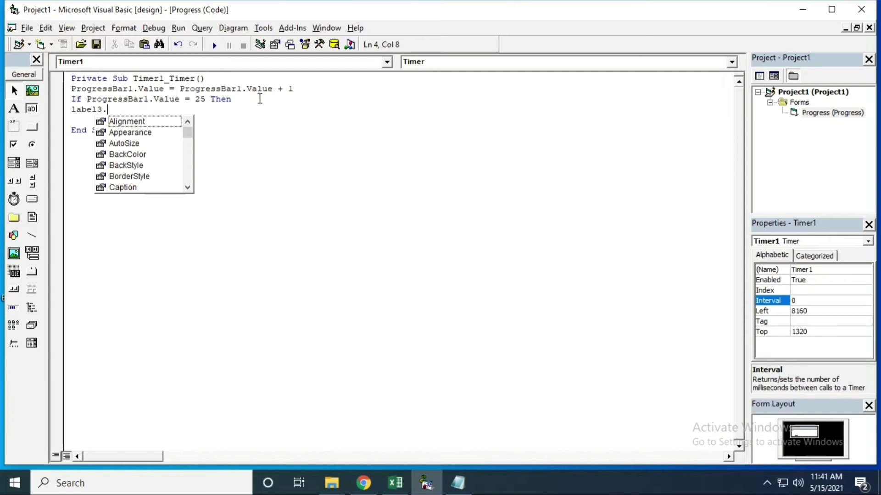
{"action": "key", "text": "BackSpace"}
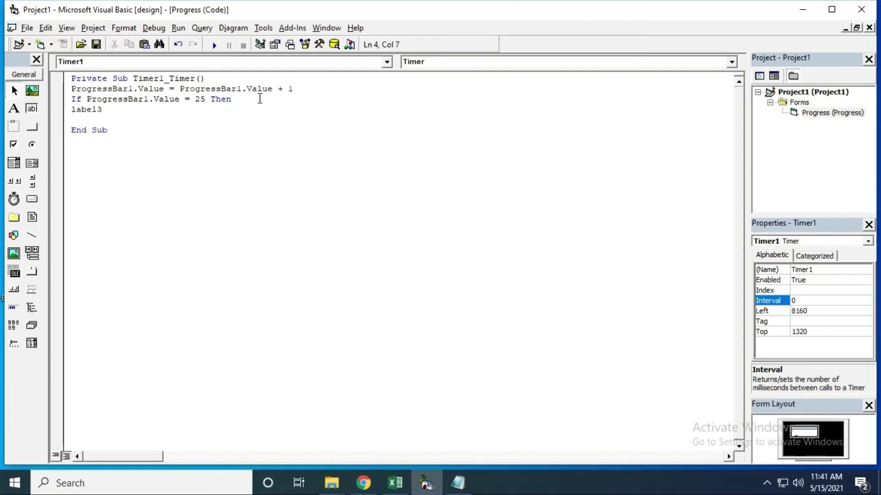
{"action": "type", "text": ".t"}
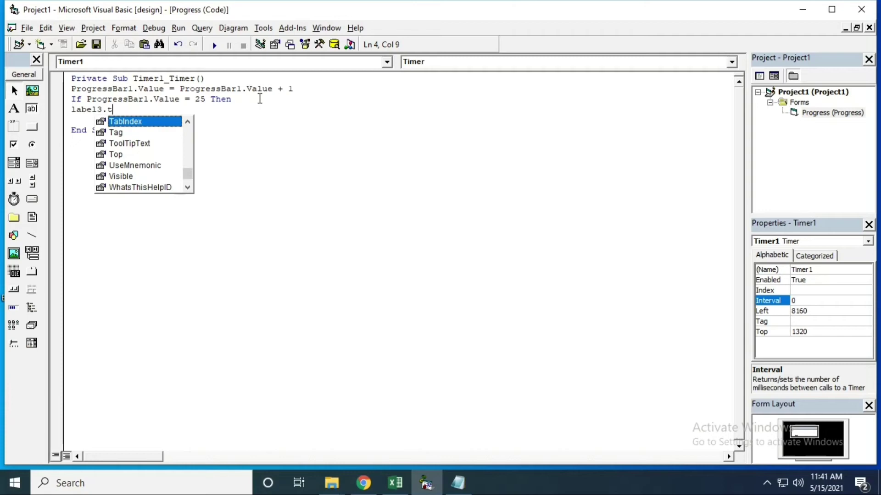
{"action": "key", "text": "Down"}
{"action": "key", "text": "Down"}
{"action": "type", "text": "e"}
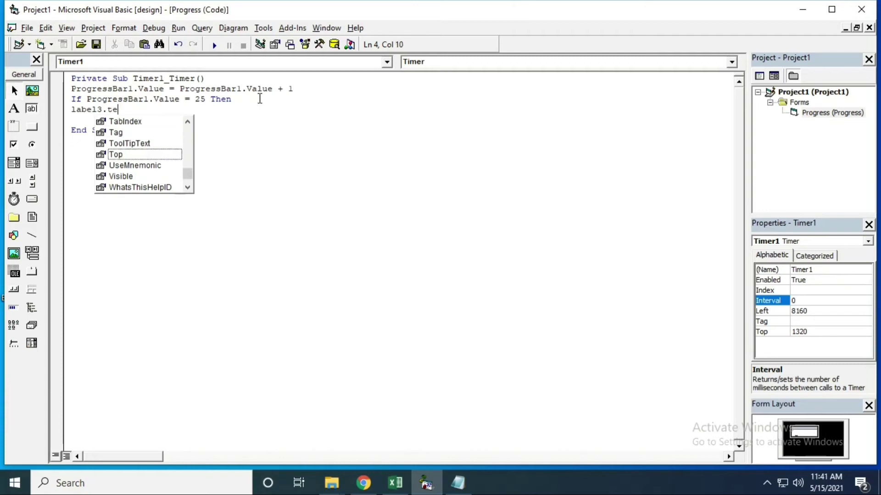
{"action": "key", "text": "BackSpace"}
{"action": "key", "text": "BackSpace"}
{"action": "key", "text": "BackSpace"}
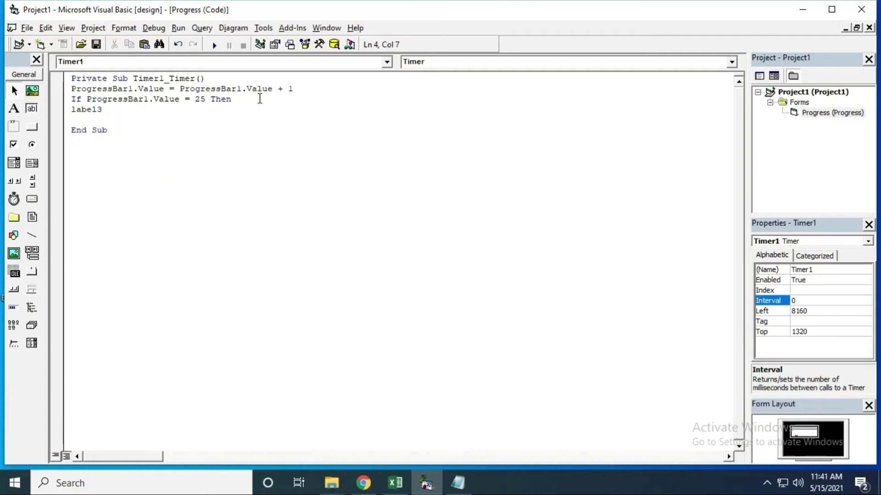
{"action": "type", "text": ".cv"}
{"action": "key", "text": "BackSpace"}
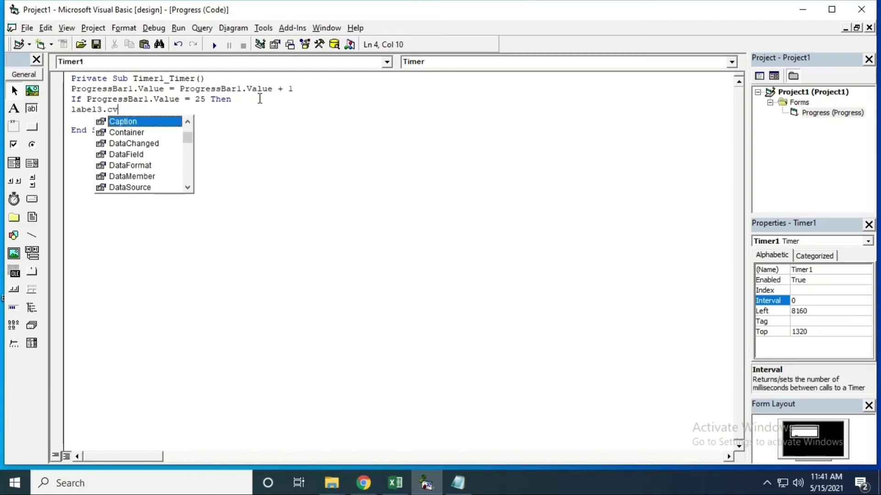
{"action": "key", "text": "Return"}
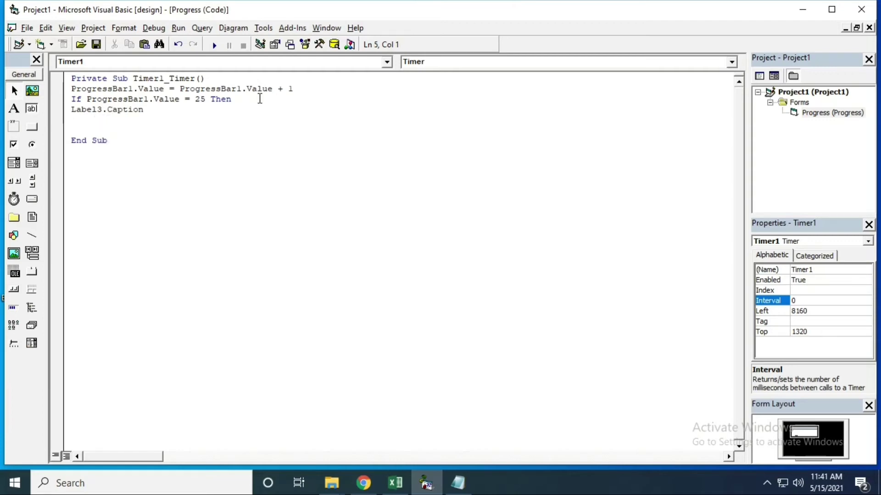
Finish Label3.Caption = "25%", add End If, and select the If…End If block
{"action": "key", "text": "BackSpace"}
{"action": "type", "text": "=\""}
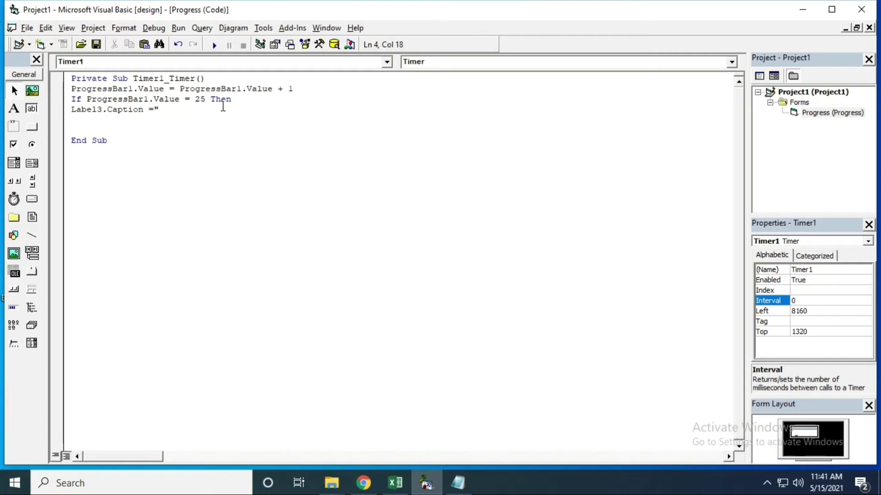
{"action": "type", "text": "2"}
{"action": "type", "text": "5"}
{"action": "type", "text": "%"}
{"action": "key", "text": "Return"}
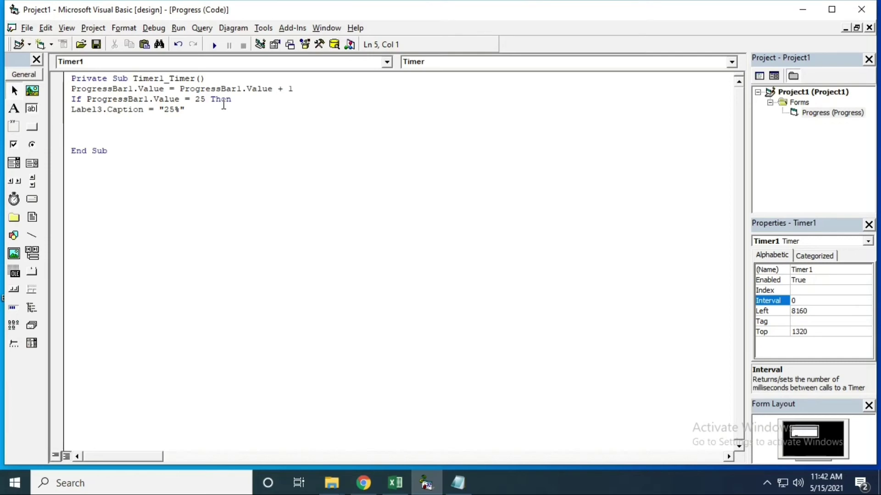
{"action": "type", "text": "end if"}
{"action": "key", "text": "Return"}
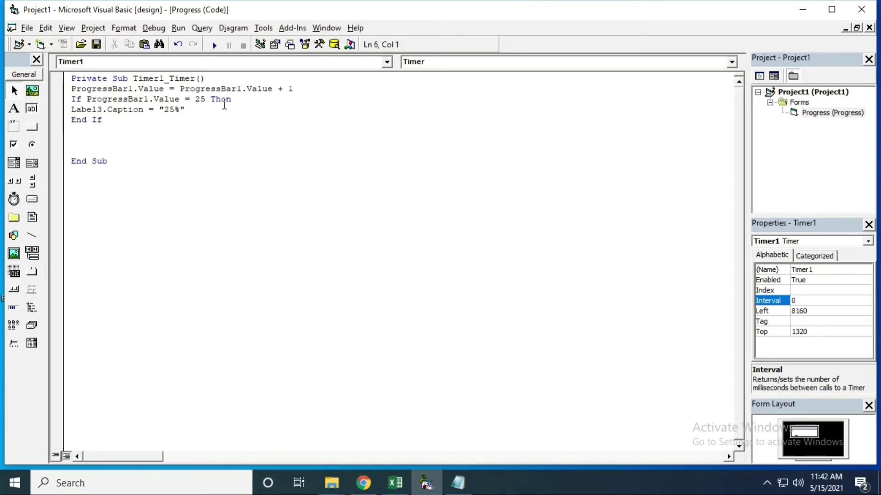
{"action": "key", "text": "Up"}
{"action": "key", "text": "Up"}
{"action": "key", "text": "Up"}
{"action": "key", "text": "shift+Down"}
{"action": "key", "text": "shift+Down"}
{"action": "key", "text": "shift+Down"}
{"action": "key", "text": "ctrl+c"}
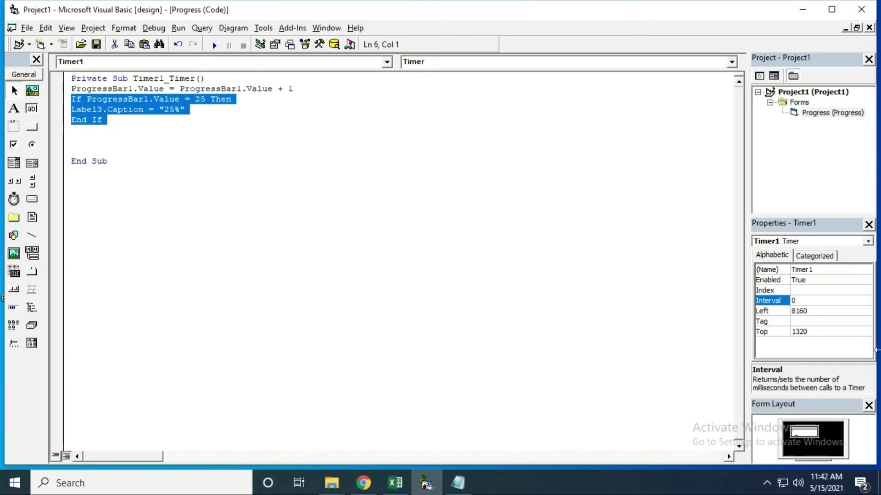
Paste a second copy of the If block and change it to 50 and 50%
{"action": "key", "text": "Right"}
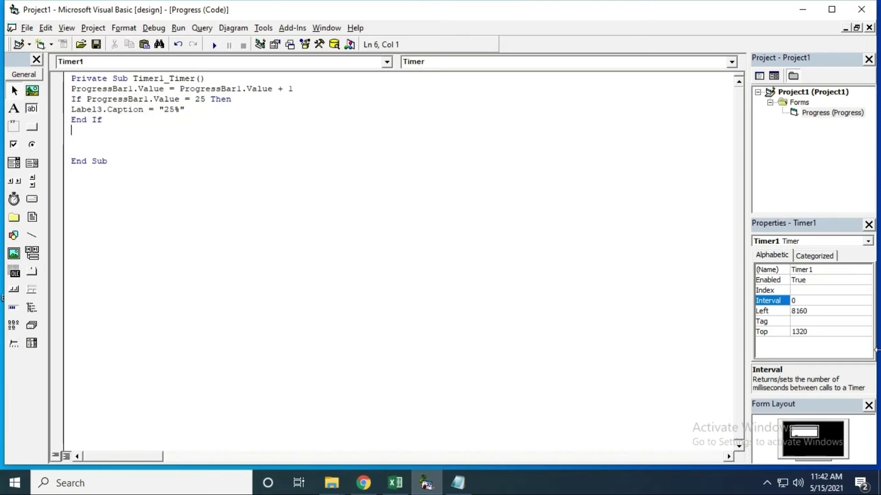
{"action": "key", "text": "Return"}
{"action": "key", "text": "Return"}
{"action": "key", "text": "ctrl+v"}
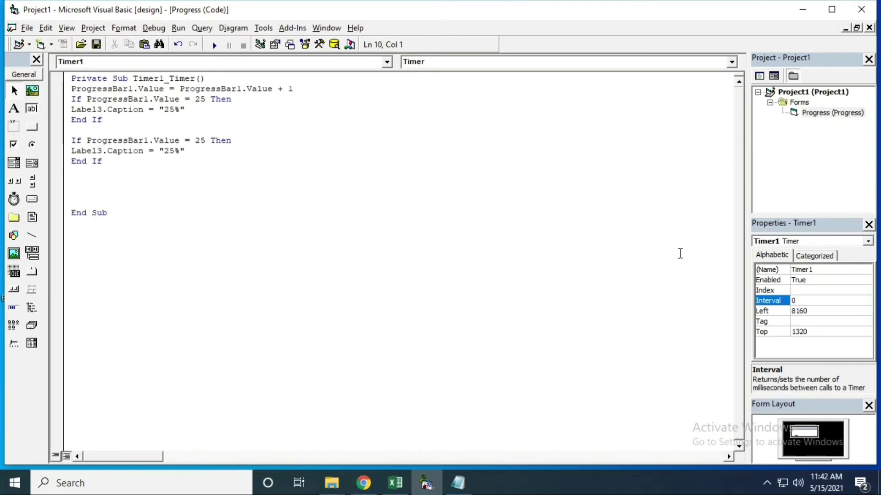
{"action": "left_click", "coordinate": [196, 140]}
{"action": "left_click_drag", "start_coordinate": [196, 140], "coordinate": [205, 140]}
{"action": "type", "text": "50"}
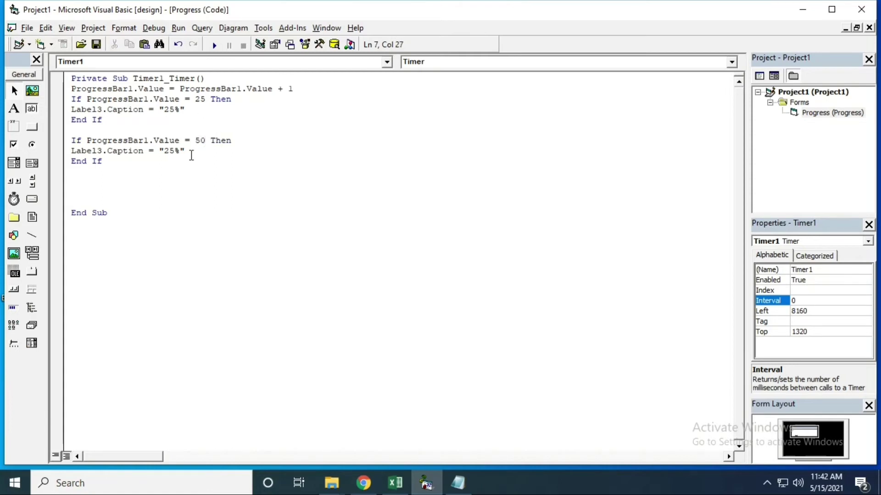
{"action": "left_click", "coordinate": [165, 151]}
{"action": "key", "text": "Delete"}
{"action": "key", "text": "Delete"}
{"action": "type", "text": "50"}
Paste a third copy of the If block and change it to 75 and 75%
{"action": "left_click", "coordinate": [158, 172]}
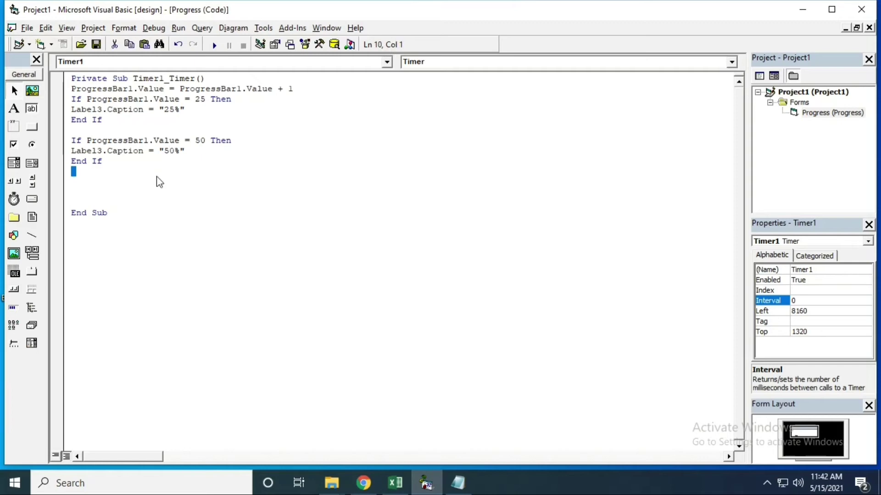
{"action": "key", "text": "Return"}
{"action": "key", "text": "ctrl+v"}
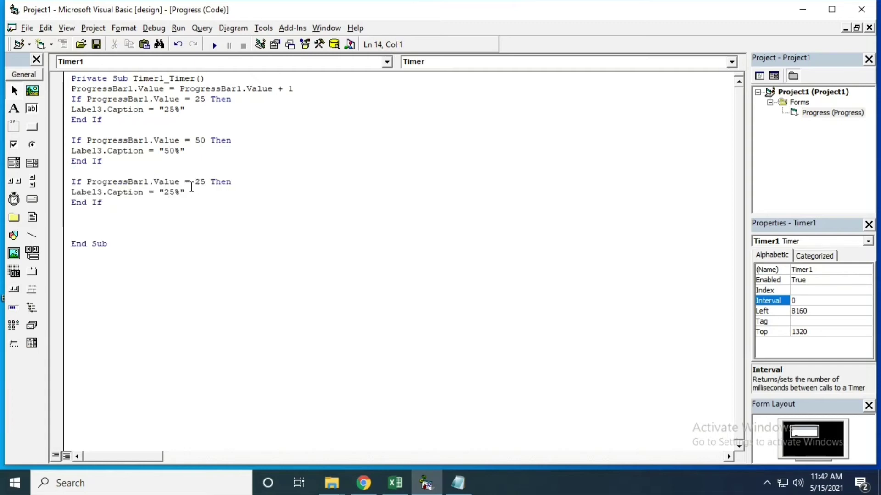
{"action": "left_click_drag", "start_coordinate": [194, 182], "coordinate": [206, 182]}
{"action": "type", "text": "7"}
{"action": "left_click", "coordinate": [169, 192]}
{"action": "key", "text": "Delete"}
{"action": "key", "text": "BackSpace"}
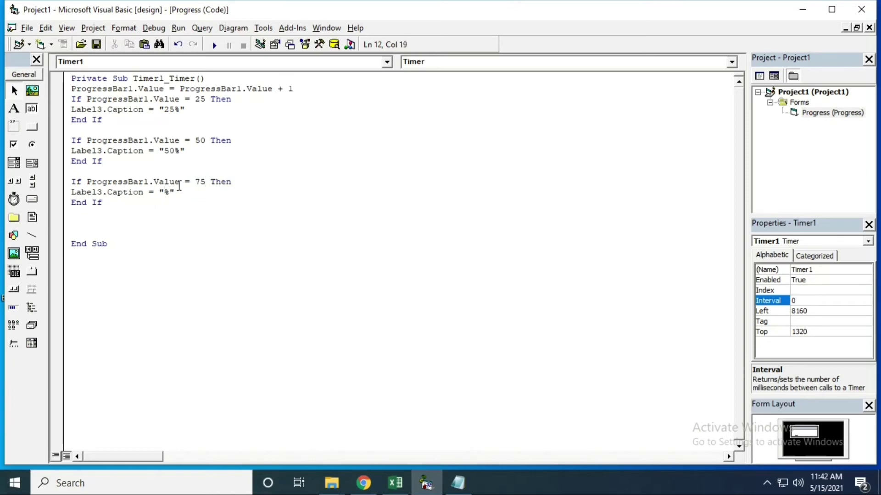
{"action": "type", "text": "75"}
Paste a fourth copy of the If block and change it to 100 and 100%
{"action": "left_click", "coordinate": [109, 216]}
{"action": "key", "text": "ctrl+v"}
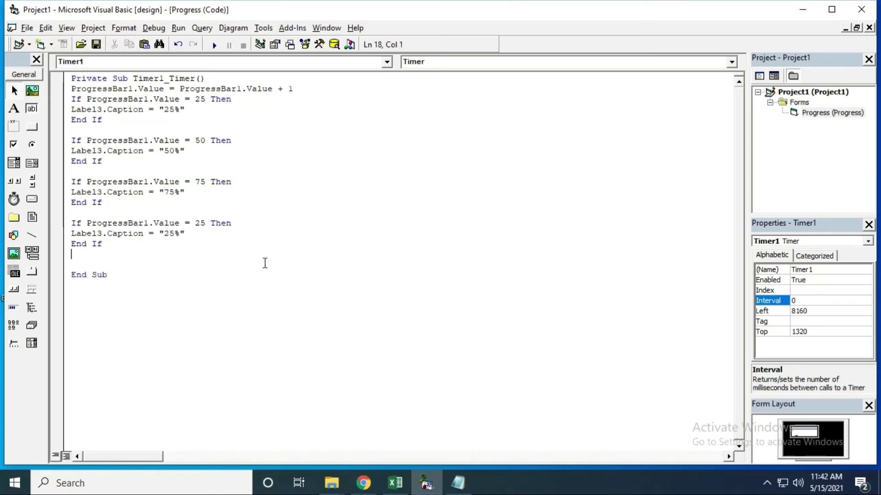
{"action": "left_click_drag", "start_coordinate": [194, 224], "coordinate": [201, 224]}
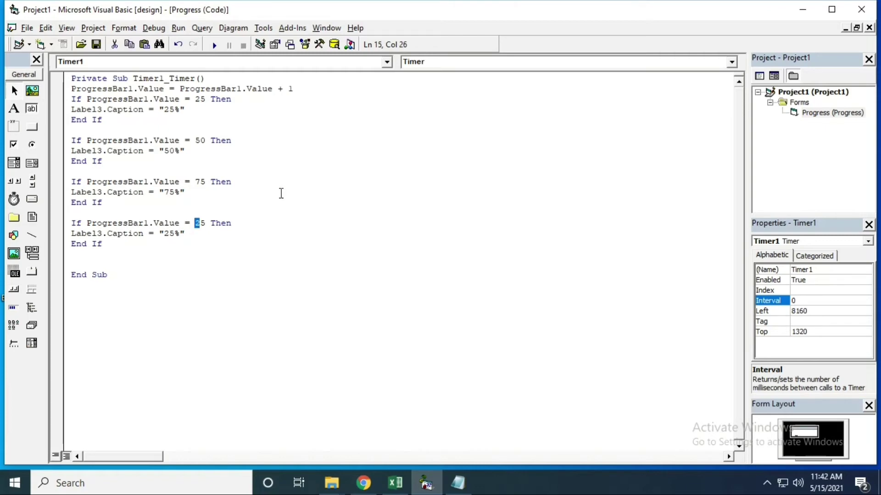
{"action": "key", "text": "Delete"}
{"action": "key", "text": "Delete"}
{"action": "type", "text": "99"}
{"action": "left_click", "coordinate": [164, 235]}
{"action": "key", "text": "Delete"}
{"action": "key", "text": "Delete"}
{"action": "type", "text": "100"}
Delete a mistakenly pasted block and start a new If ProgressBar1.Value line below
{"action": "left_click", "coordinate": [113, 257]}
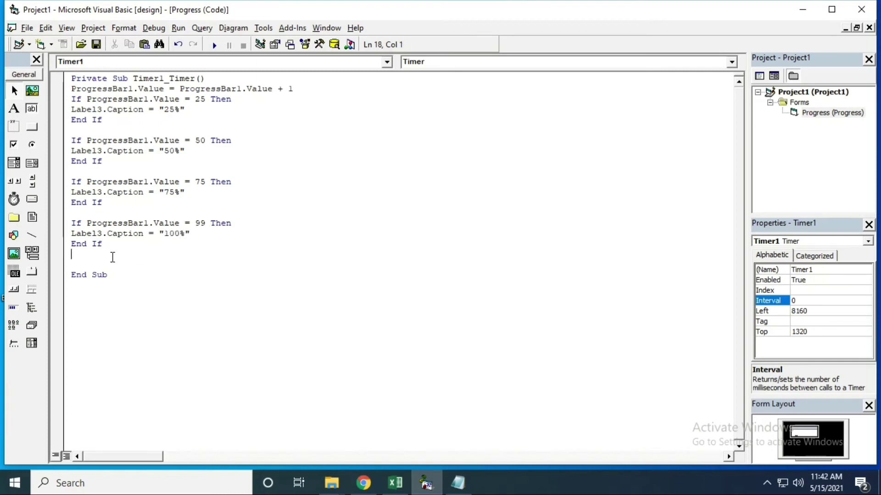
{"action": "key", "text": "Return"}
{"action": "type", "text": "if"}
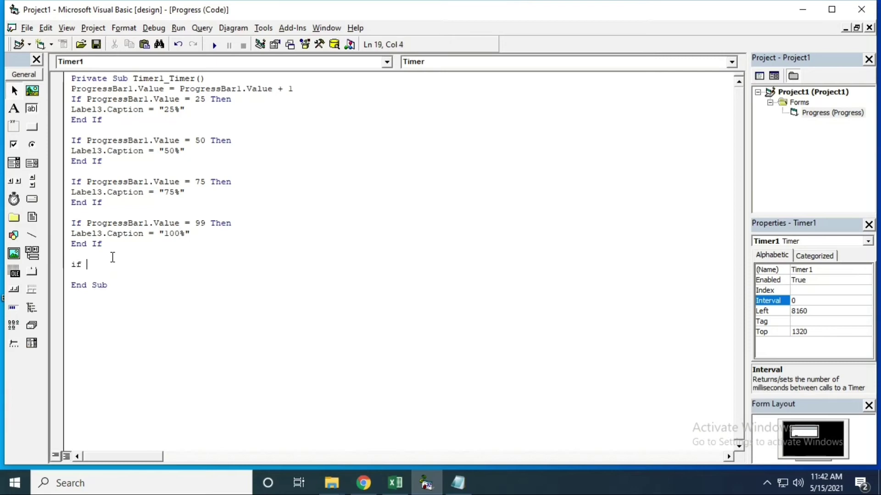
{"action": "key", "text": "ctrl+v"}
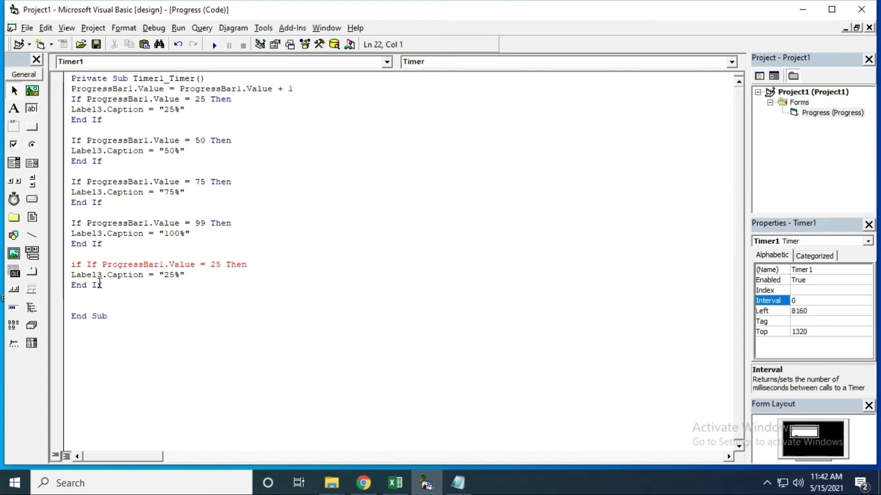
{"action": "left_click_drag", "start_coordinate": [104, 286], "coordinate": [71, 264]}
{"action": "key", "text": "Delete"}
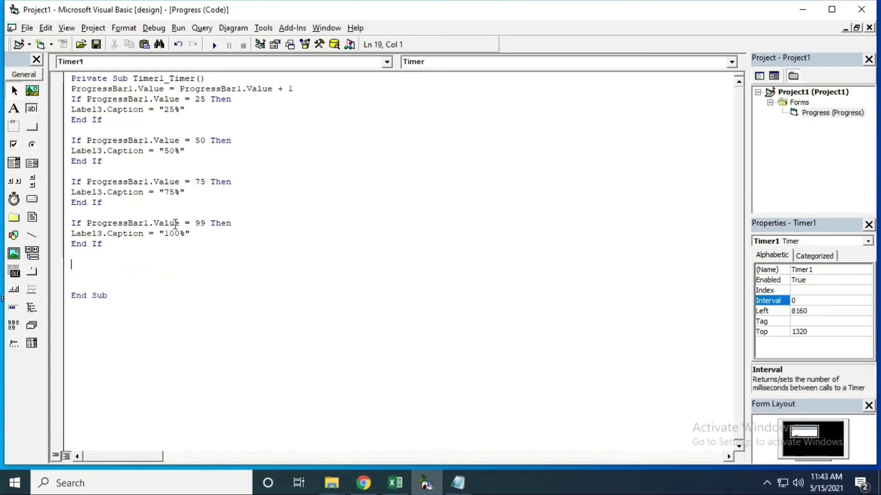
{"action": "left_click_drag", "start_coordinate": [179, 223], "coordinate": [72, 223]}
{"action": "key", "text": "ctrl+c"}
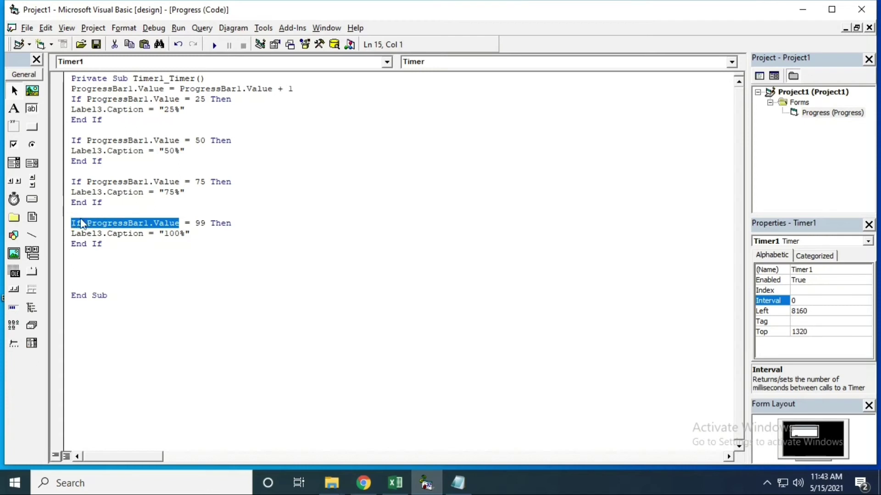
{"action": "left_click", "coordinate": [96, 274]}
{"action": "key", "text": "ctrl+v"}
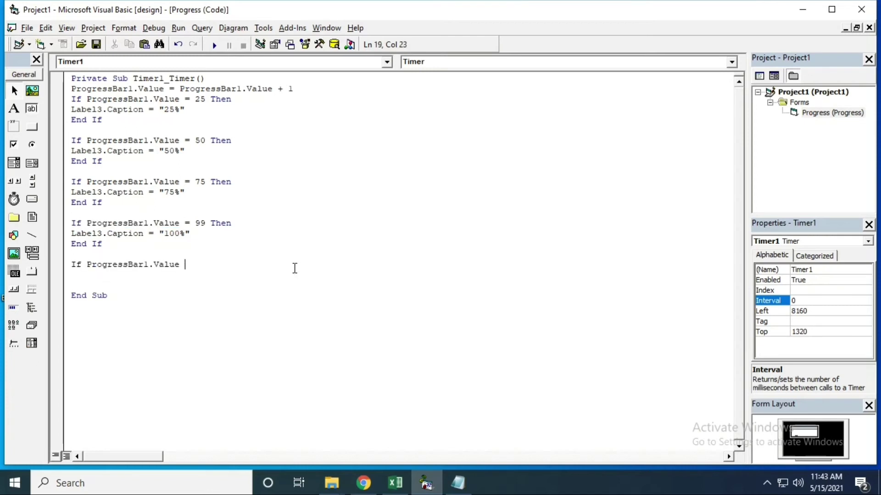
{"action": "type", "text": ">= "}
{"action": "type", "text": "100 then"}
Add an indented progress bar reset line, fixing the stray If that caused a compile error
{"action": "key", "text": "Return"}
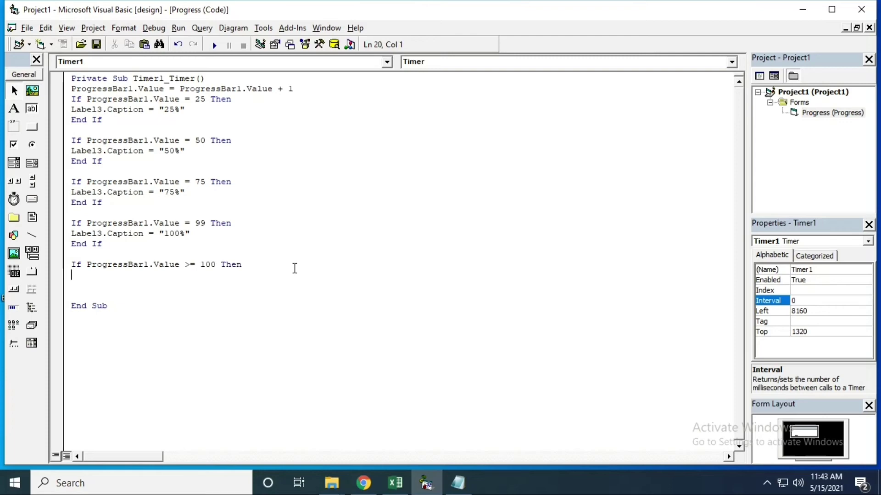
{"action": "key", "text": "ctrl+v"}
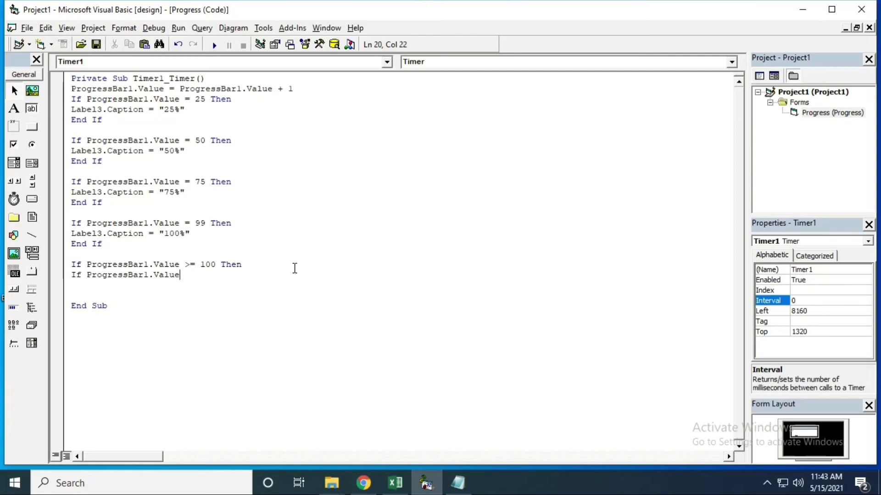
{"action": "type", "text": " = 0"}
{"action": "key", "text": "Return"}
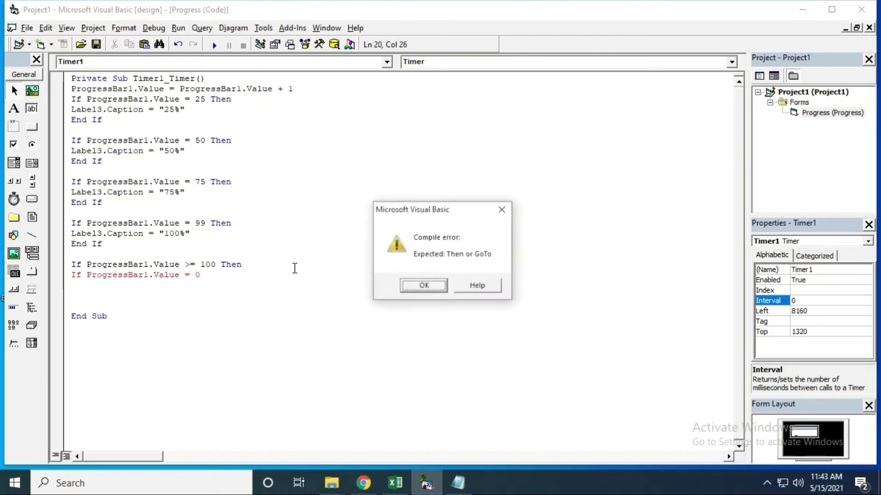
{"action": "key", "text": "Return"}
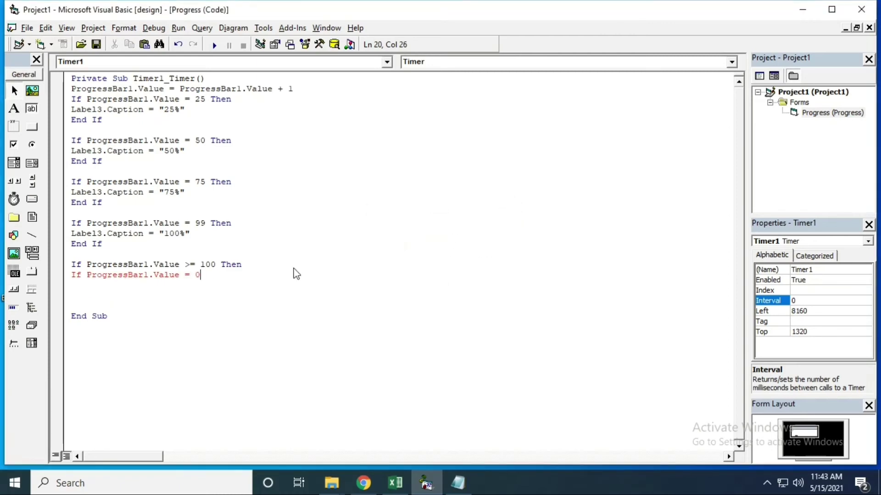
{"action": "key", "text": "Home"}
{"action": "key", "text": "Delete"}
{"action": "key", "text": "Delete"}
{"action": "key", "text": "Delete"}
{"action": "key", "text": "Tab"}
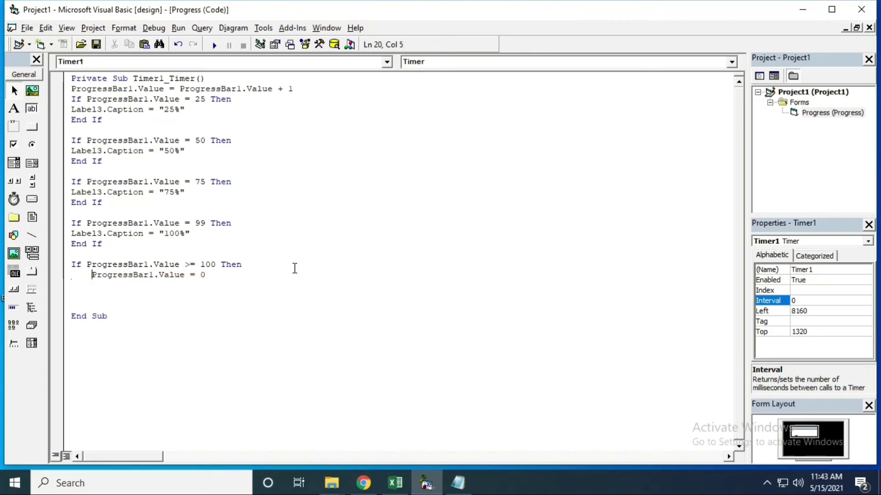
{"action": "key", "text": "End"}
{"action": "key", "text": "Return"}
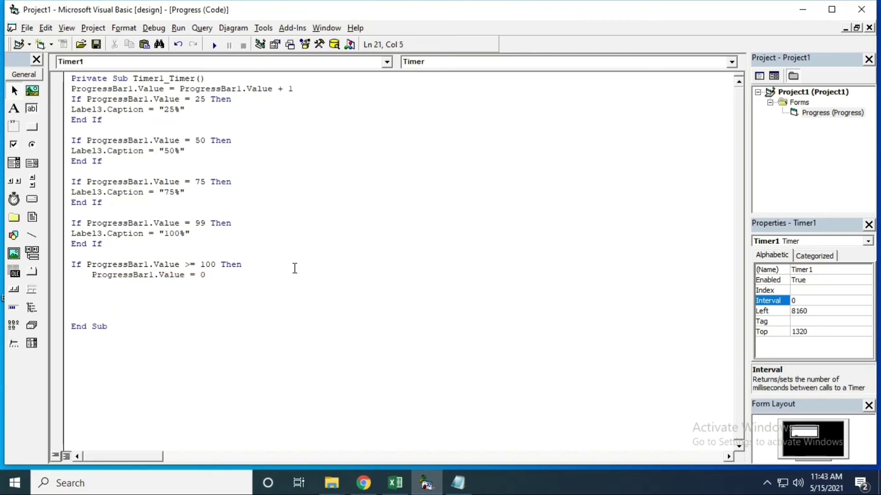
{"action": "type", "text": "imer"}
{"action": "type", "text": "1"}
{"action": "type", "text": "."}
Add Timer1.Enabled = False, MsgBox "Welcome" and End If to the 100 branch
{"action": "key", "text": "Down"}
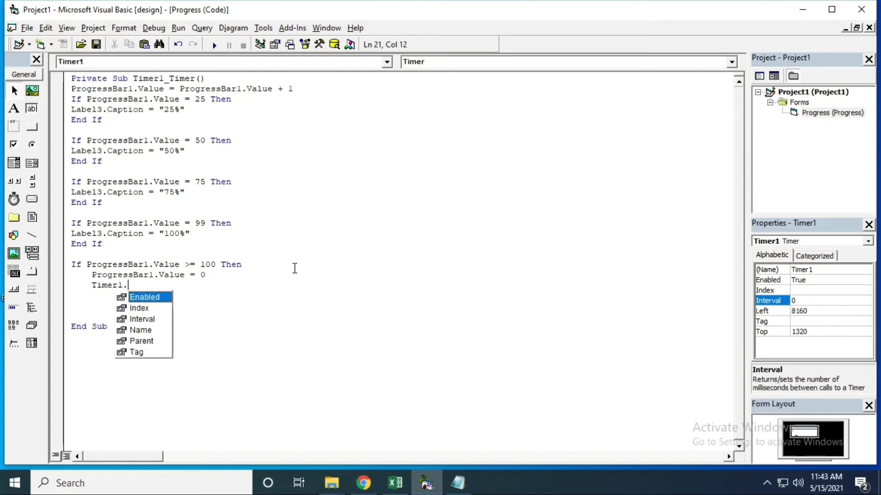
{"action": "key", "text": "space"}
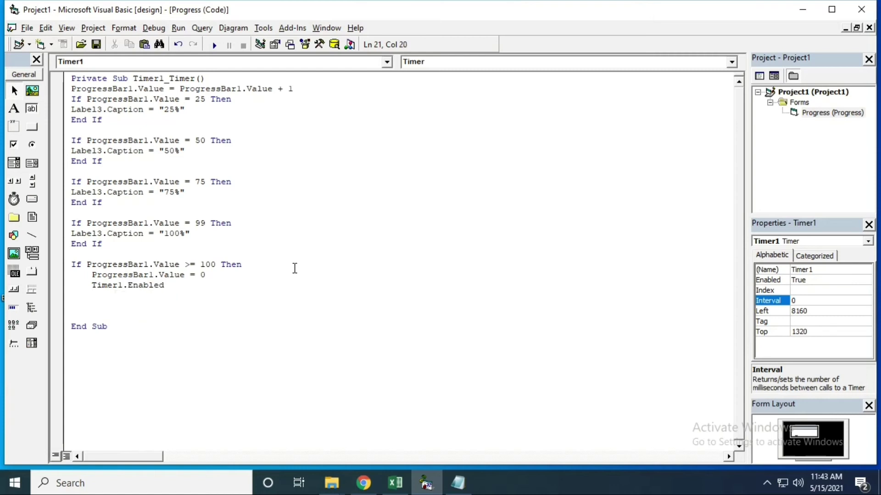
{"action": "type", "text": "=f"}
{"action": "key", "text": "Tab"}
{"action": "key", "text": "Return"}
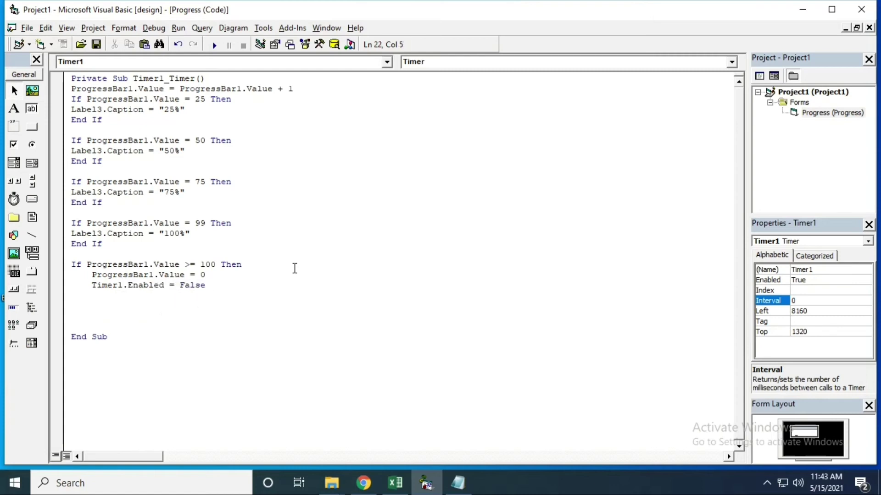
{"action": "type", "text": "Msg"}
{"action": "type", "text": "box "}
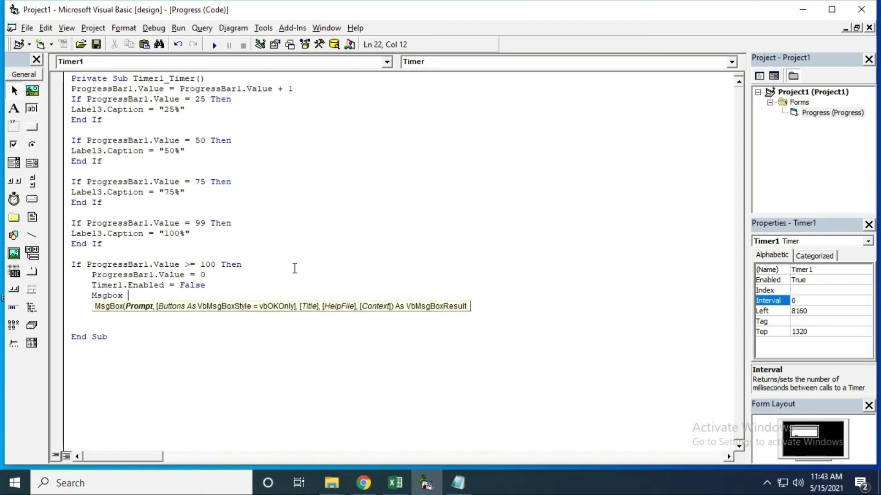
{"action": "type", "text": "\"Wel"}
{"action": "type", "text": "come\""}
{"action": "key", "text": "Return"}
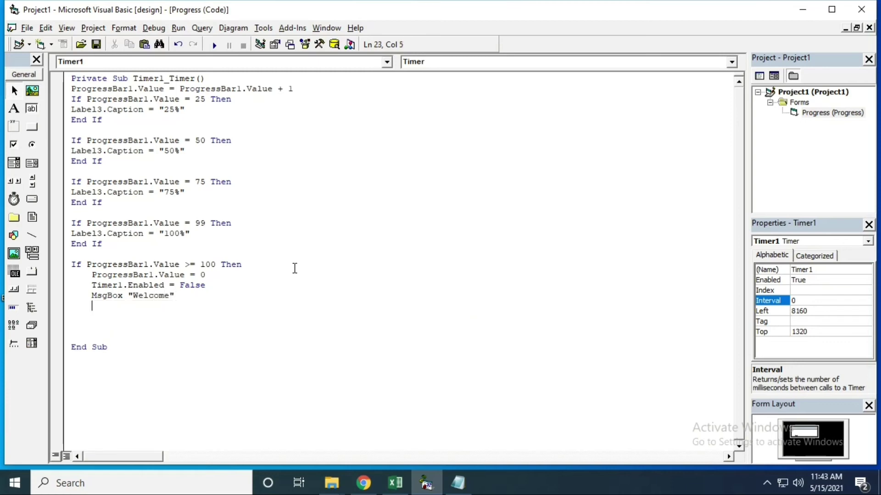
{"action": "key", "text": "BackSpace"}
{"action": "type", "text": "endif"}
{"action": "key", "text": "Return"}
Open the Progress form, test-run it with Start, then stop the run
{"action": "left_click", "coordinate": [811, 114]}
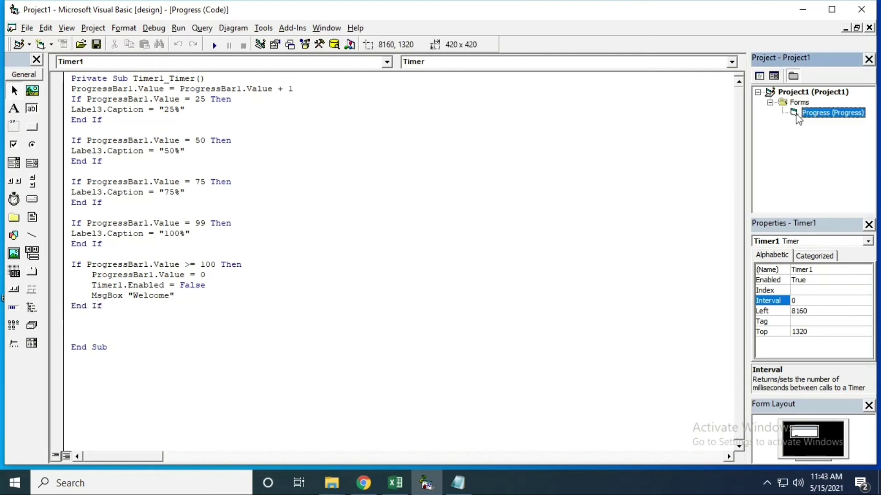
{"action": "double_click", "coordinate": [799, 116]}
{"action": "double_click", "coordinate": [403, 169]}
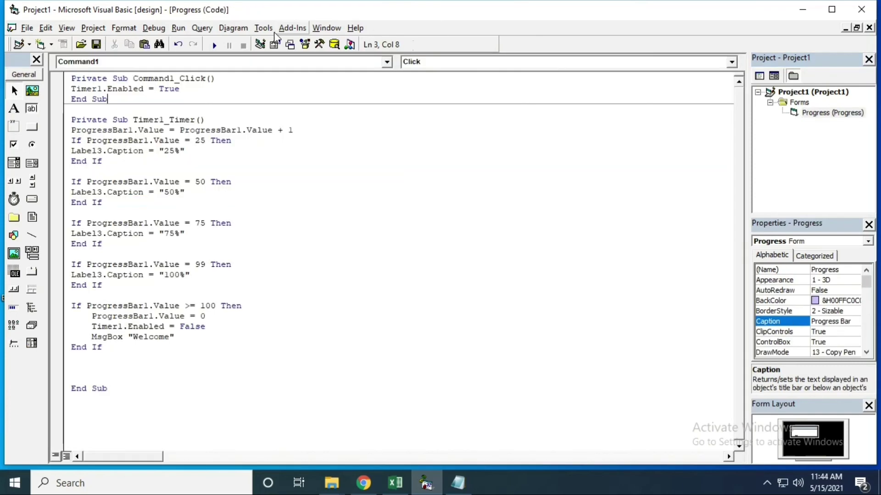
{"action": "left_click", "coordinate": [215, 44]}
{"action": "left_click", "coordinate": [111, 151]}
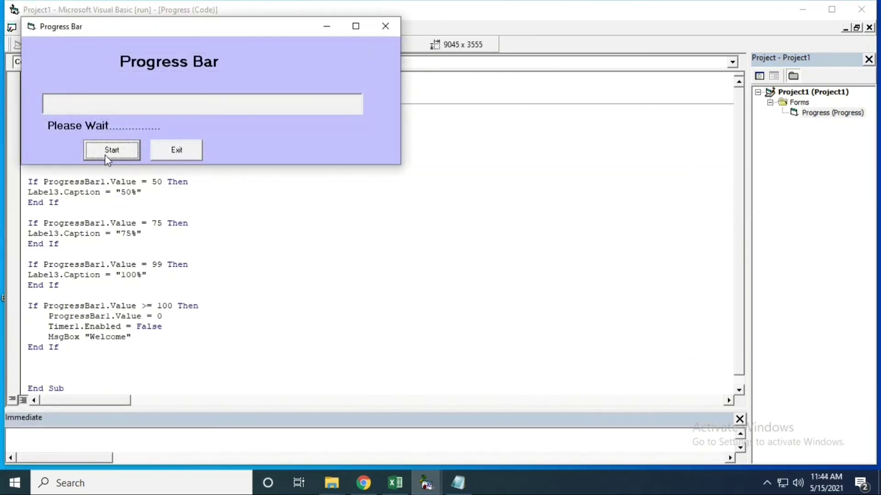
{"action": "left_click", "coordinate": [386, 26]}
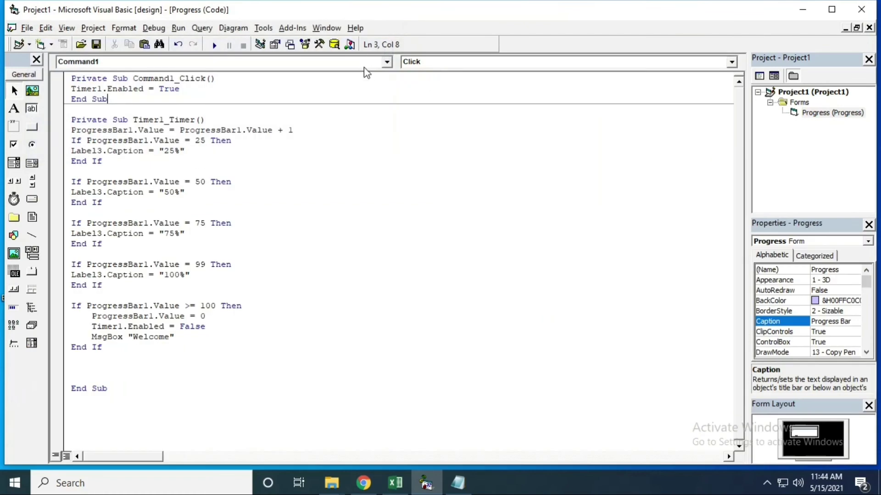
Set Timer1's Interval to 50, rerun with Start, and dismiss the Welcome message
{"action": "double_click", "coordinate": [831, 113]}
{"action": "left_click", "coordinate": [418, 144]}
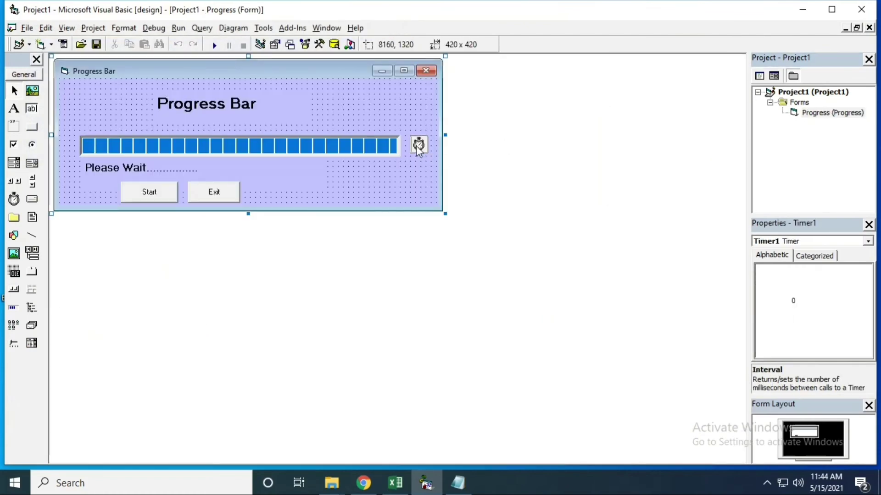
{"action": "left_click", "coordinate": [806, 300]}
{"action": "double_click", "coordinate": [806, 301]}
{"action": "type", "text": "50"}
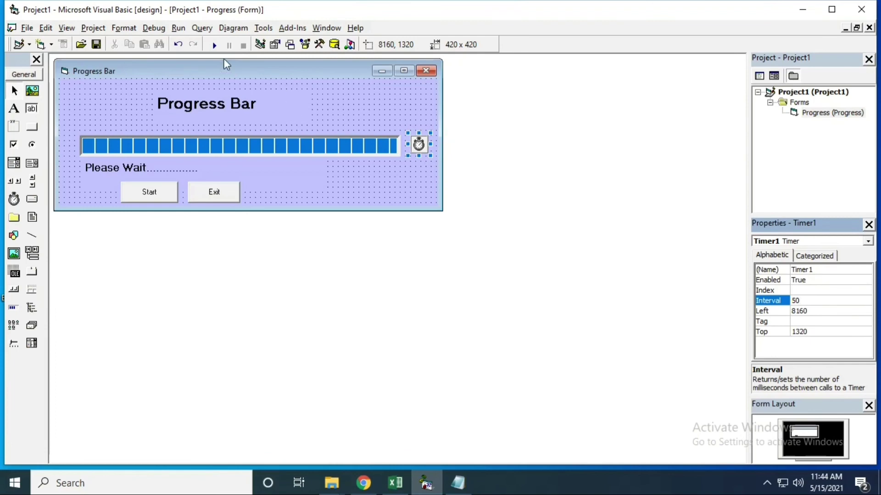
{"action": "left_click", "coordinate": [214, 43]}
{"action": "left_click", "coordinate": [112, 150]}
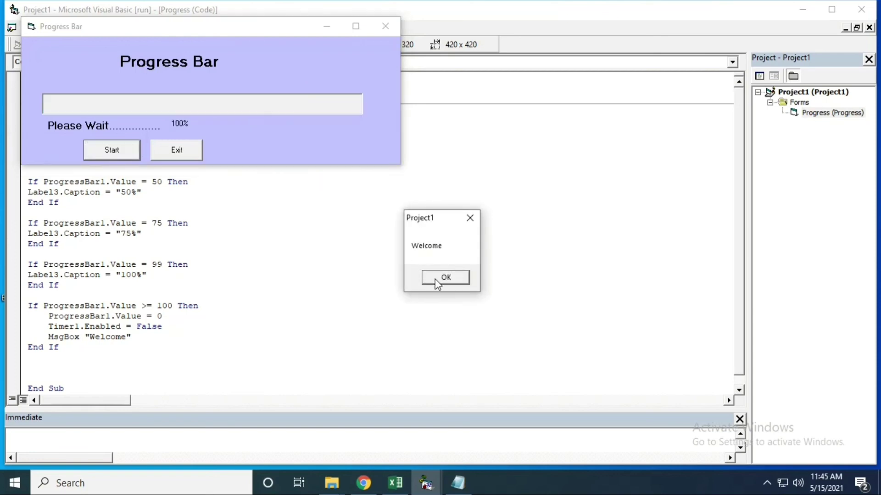
{"action": "left_click", "coordinate": [435, 278]}
Stop the run and add Unload Me to the Exit button's Command2_Click handler
{"action": "left_click", "coordinate": [385, 27]}
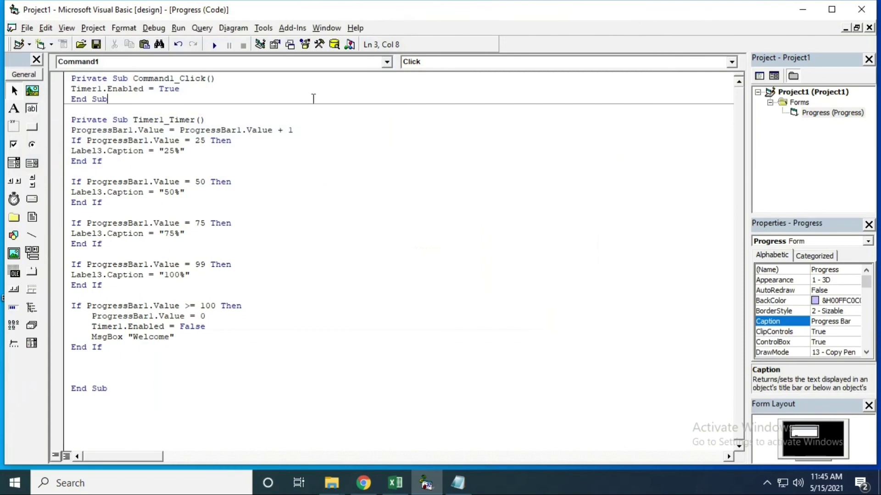
{"action": "double_click", "coordinate": [826, 113]}
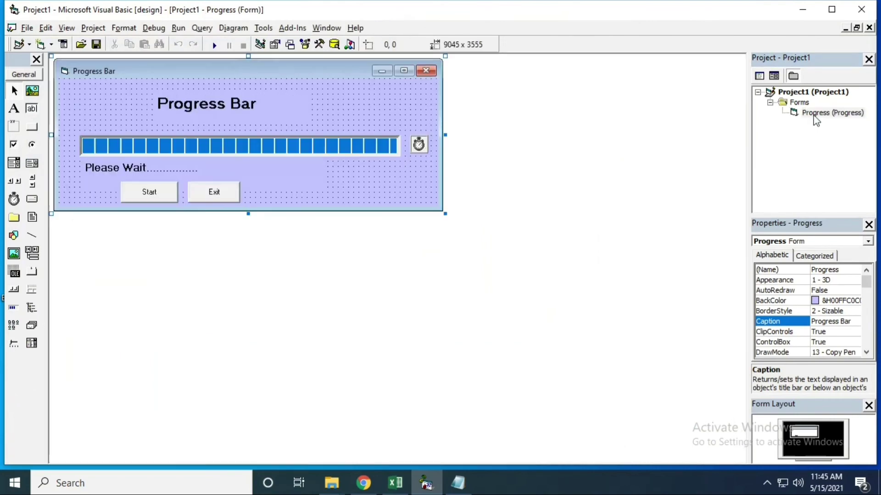
{"action": "double_click", "coordinate": [222, 193]}
{"action": "type", "text": "e"}
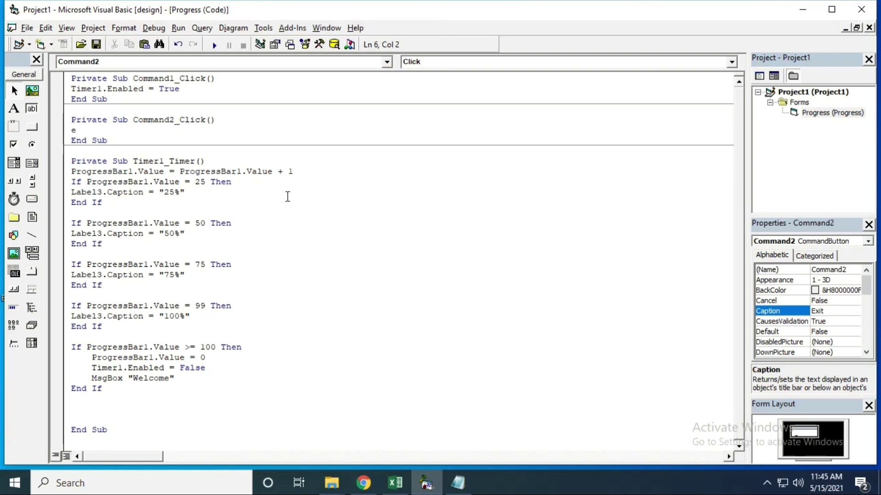
{"action": "type", "text": "nload"}
{"action": "key", "text": "BackSpace"}
{"action": "key", "text": "BackSpace"}
{"action": "key", "text": "BackSpace"}
{"action": "key", "text": "BackSpace"}
{"action": "key", "text": "BackSpace"}
{"action": "key", "text": "BackSpace"}
{"action": "key", "text": "BackSpace"}
{"action": "key", "text": "BackSpace"}
{"action": "key", "text": "BackSpace"}
{"action": "type", "text": "unload"}
{"action": "type", "text": " me"}
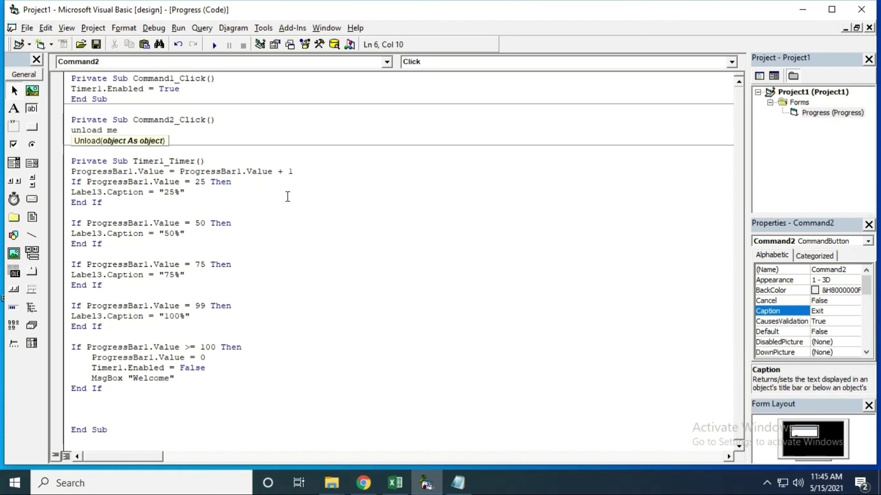
{"action": "key", "text": "Down"}
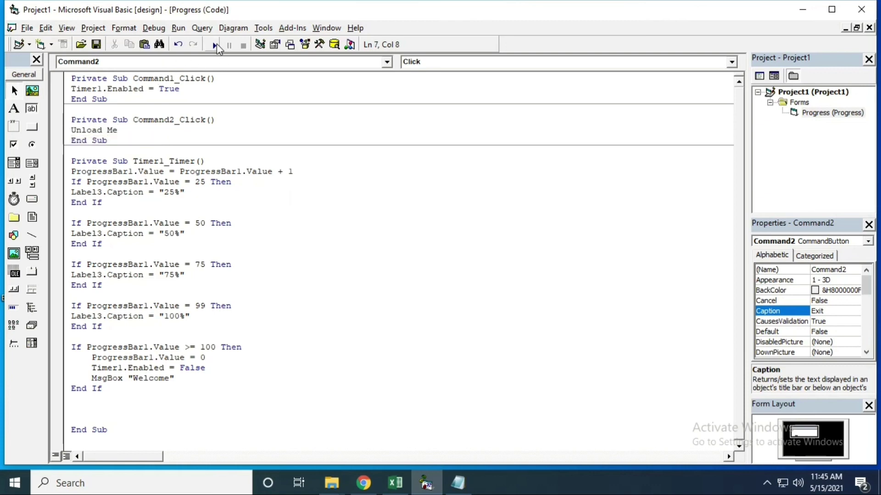
{"action": "left_click", "coordinate": [217, 44]}
{"action": "left_click", "coordinate": [128, 166]}
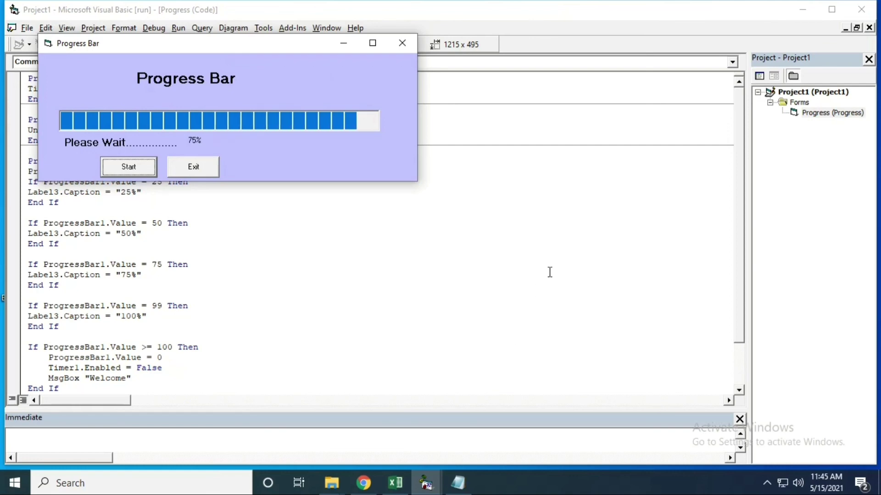
{"action": "left_click", "coordinate": [446, 277]}
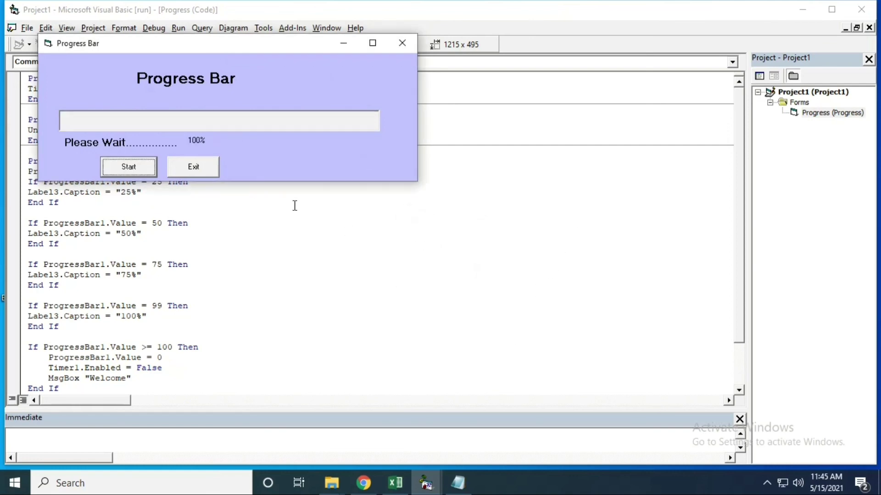
{"action": "left_click", "coordinate": [192, 166]}
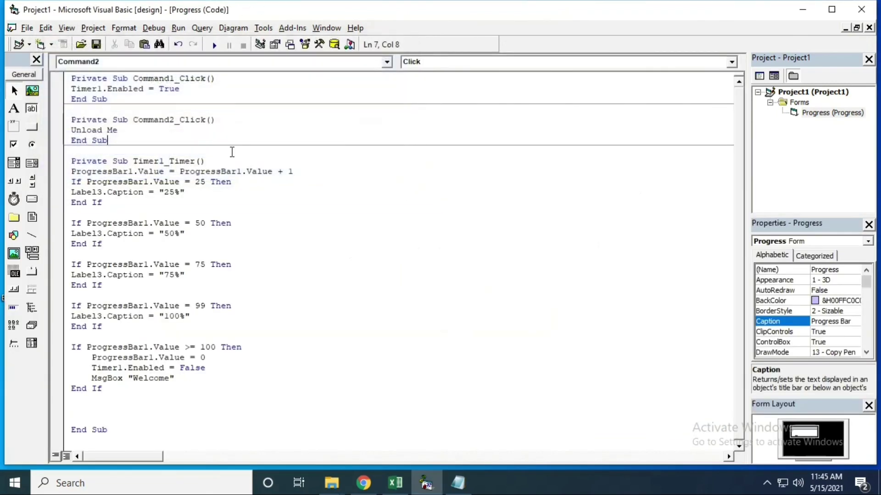
{"action": "left_click", "coordinate": [214, 44]}
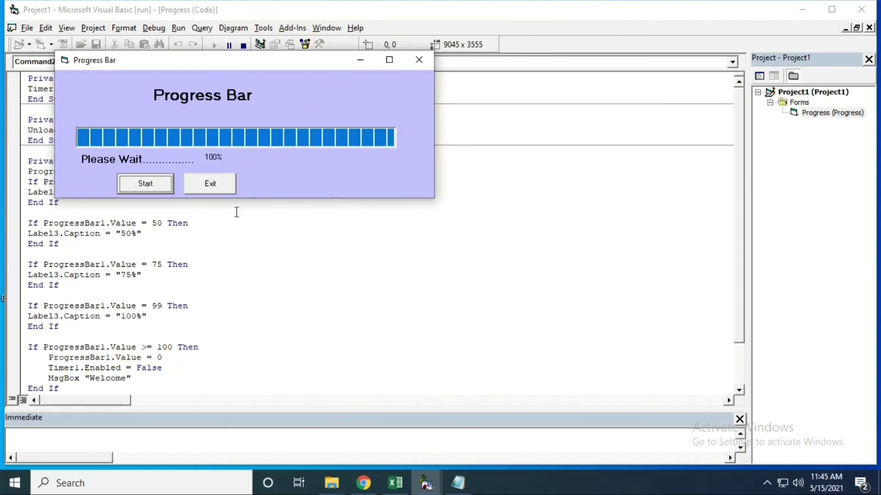
{"action": "left_click", "coordinate": [444, 277]}
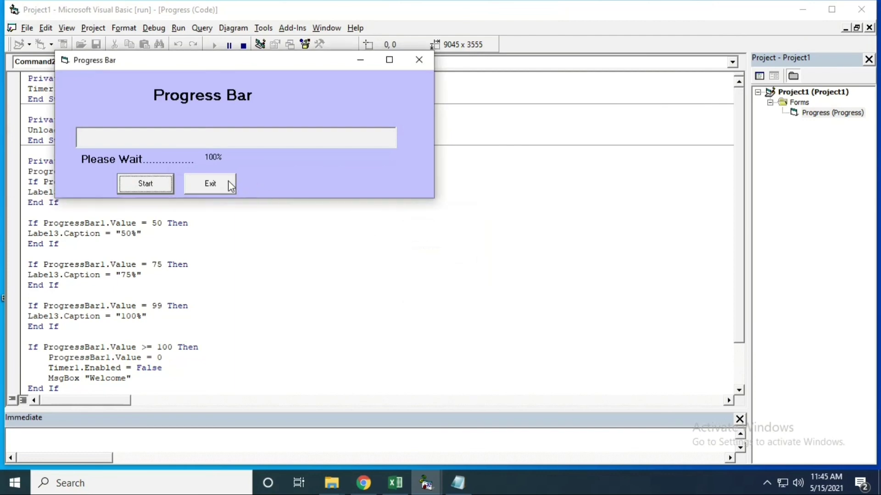
{"action": "left_click", "coordinate": [210, 184]}
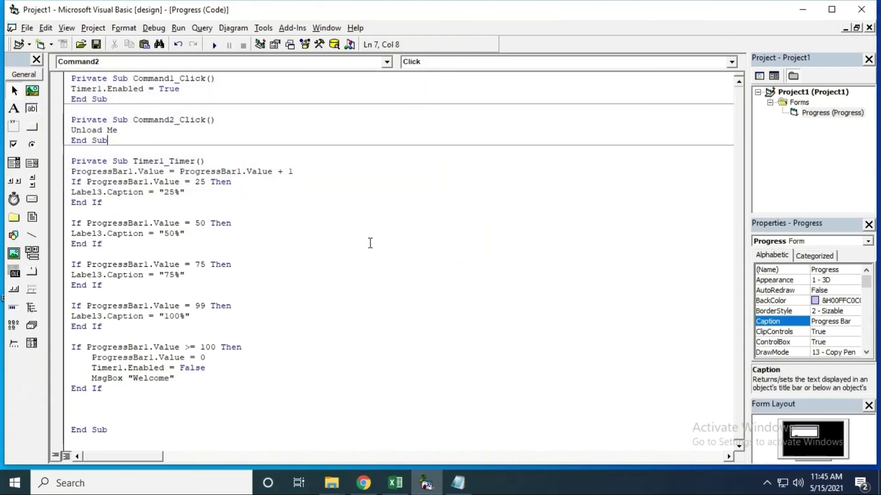